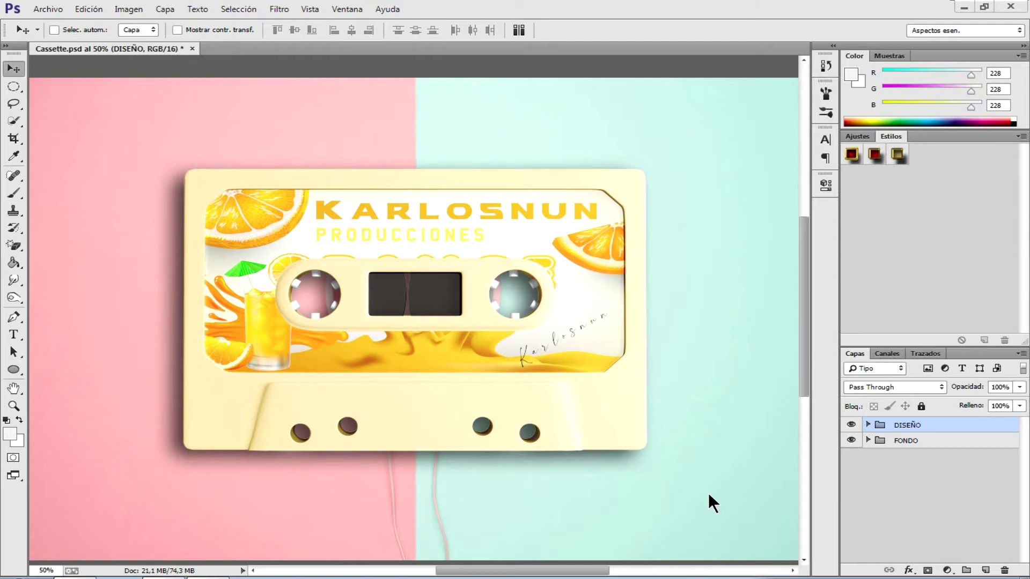
Zoom in to inspect the cassette label, pan across it, then zoom back out
key("ctrl+plus")
key("ctrl+plus")
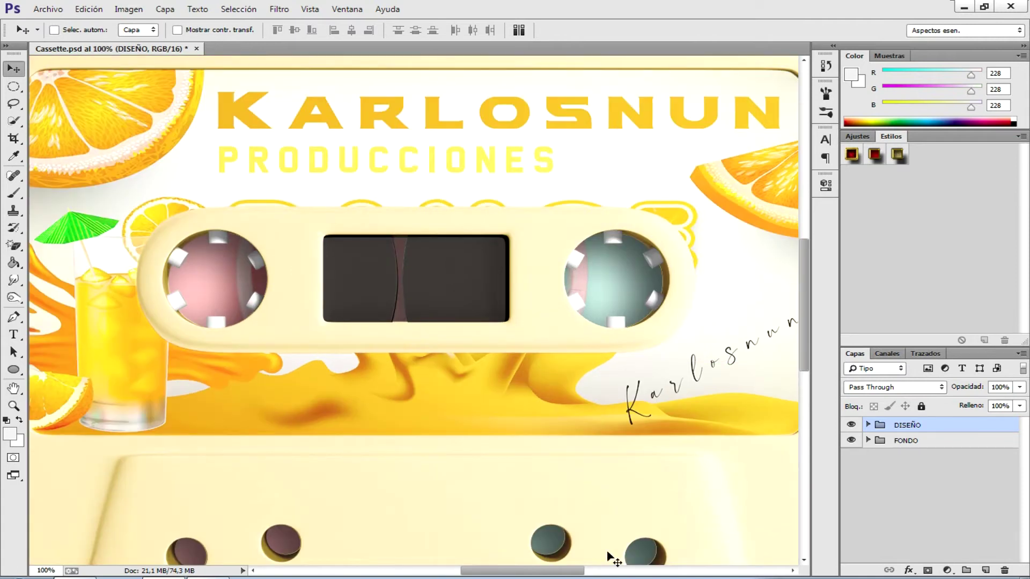
left_click_drag(570, 571, 597, 572)
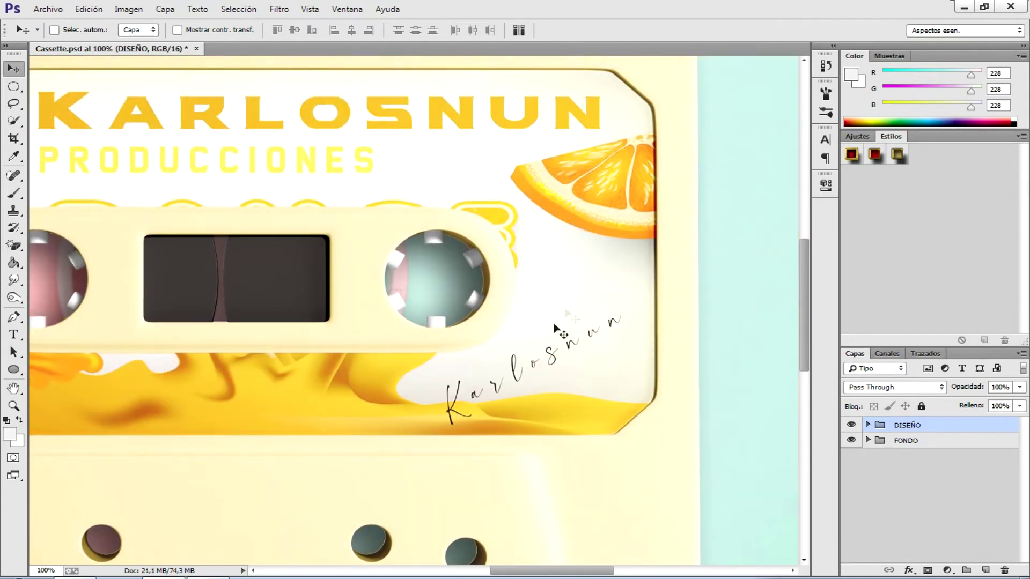
left_click_drag(542, 572, 519, 571)
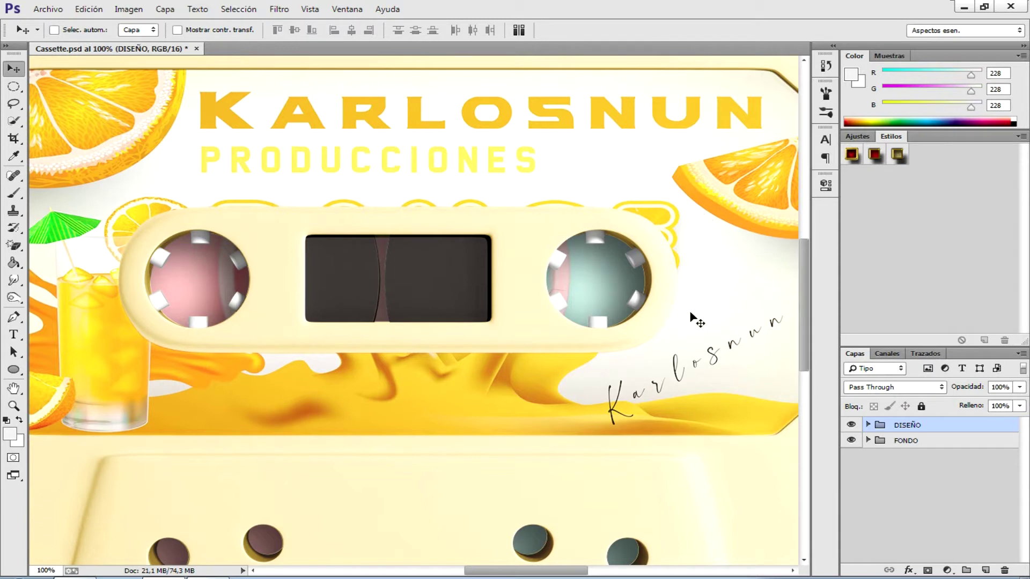
key("ctrl+minus")
key("ctrl+minus")
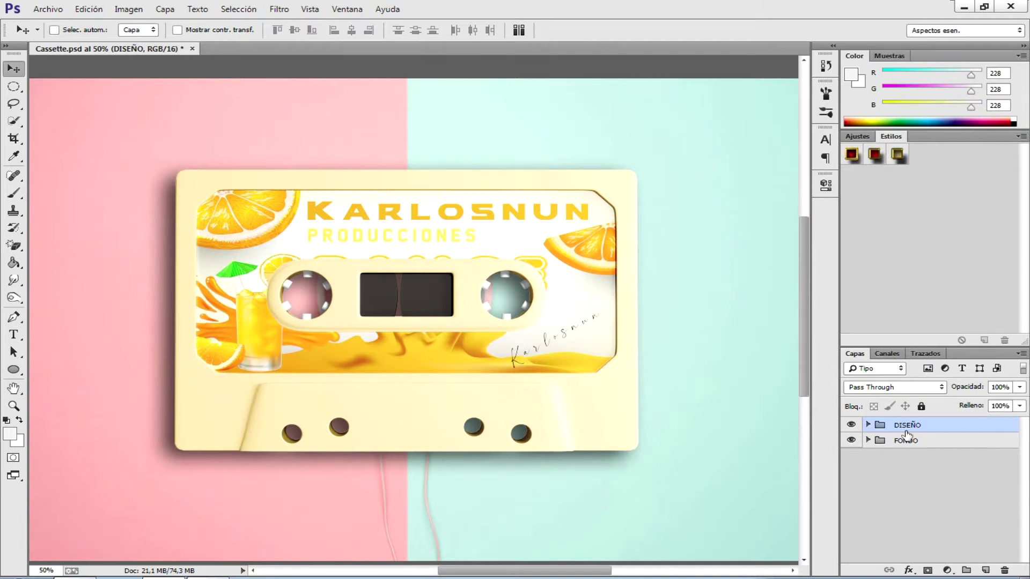
Expand the DISEÑO group and toggle the luces and resaltado layers to compare them
left_click(906, 437)
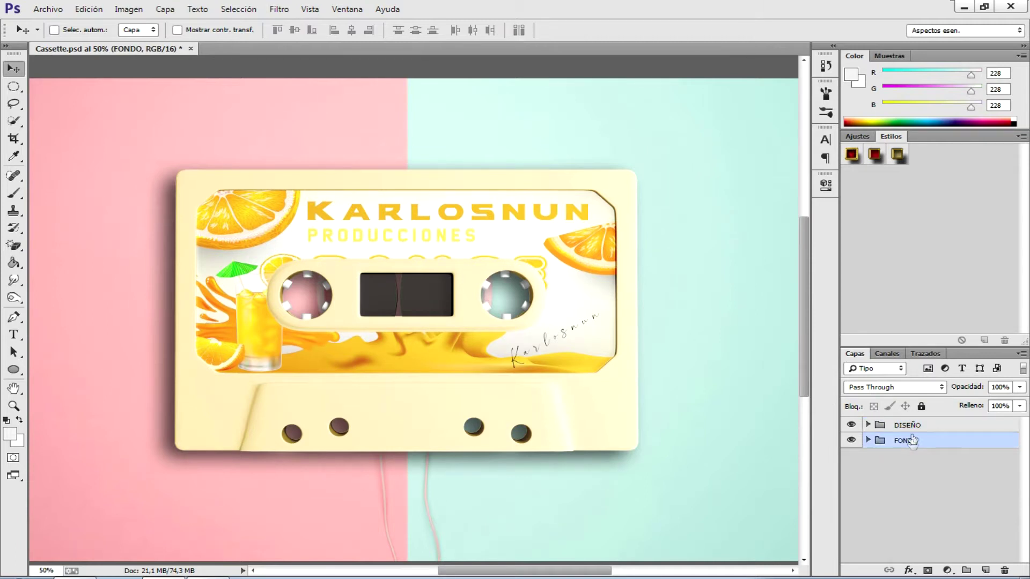
left_click(916, 426)
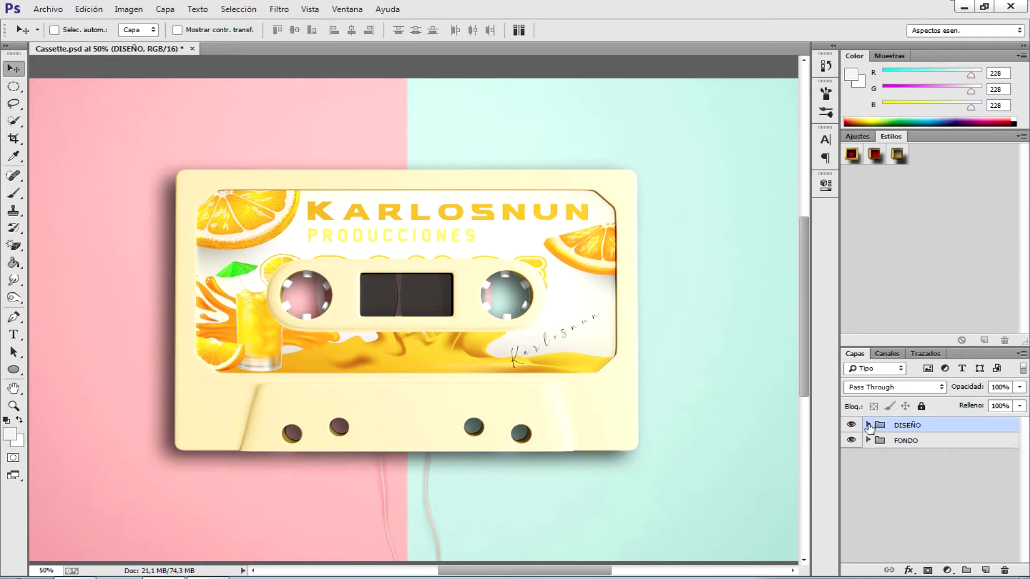
left_click(867, 424)
left_click(909, 441)
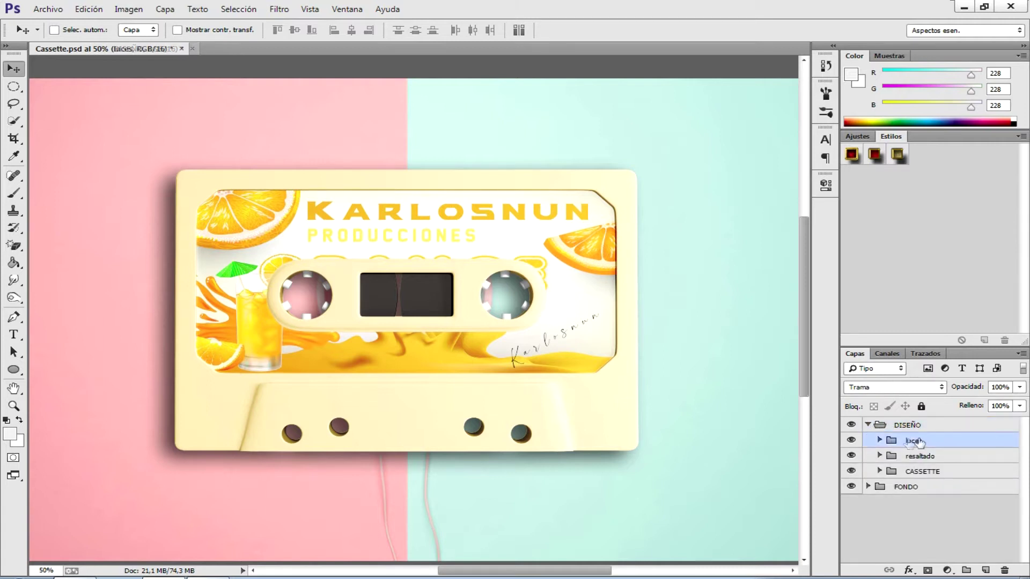
left_click(851, 441)
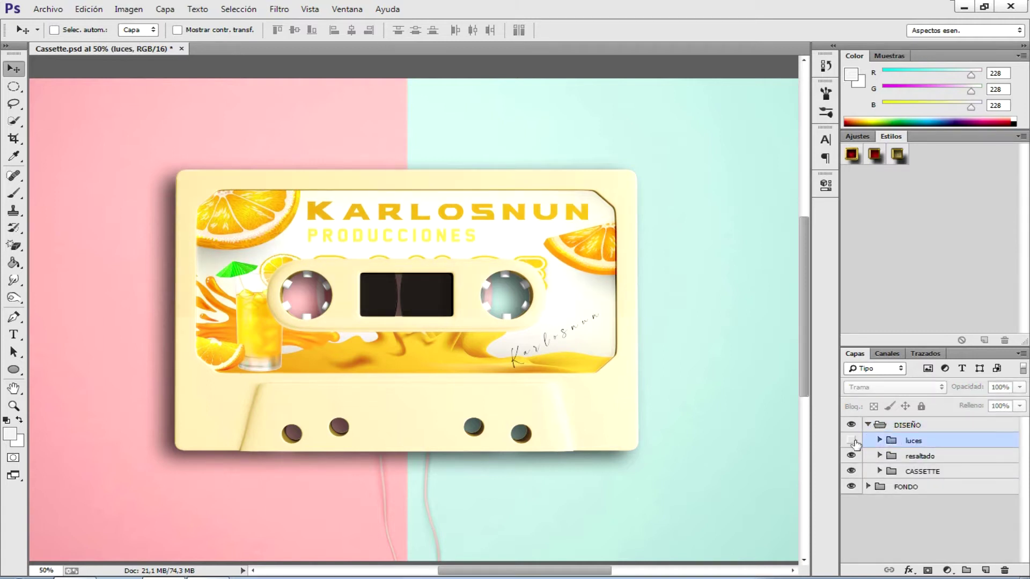
left_click(851, 440)
left_click(852, 456)
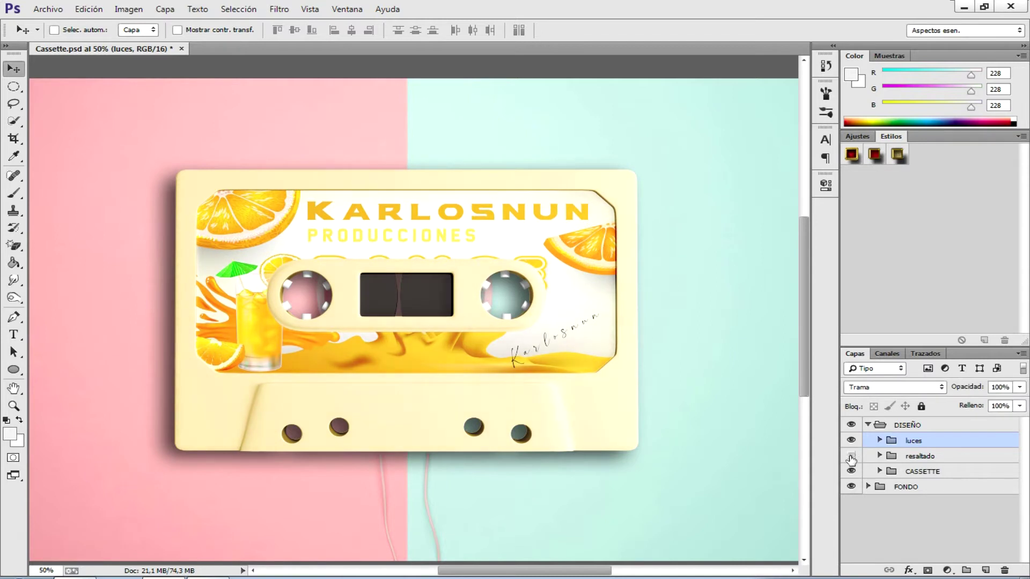
left_click(851, 455)
left_click(851, 456)
left_click(851, 456)
Expand the CASSETTE group, toggle the cassette body layer, and select the portada label
left_click(901, 472)
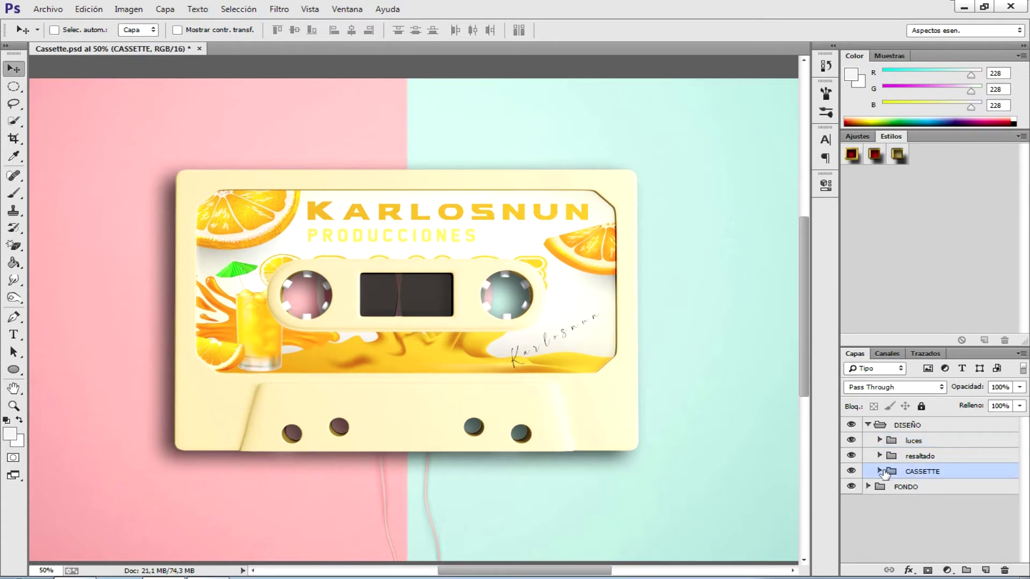
left_click(879, 471)
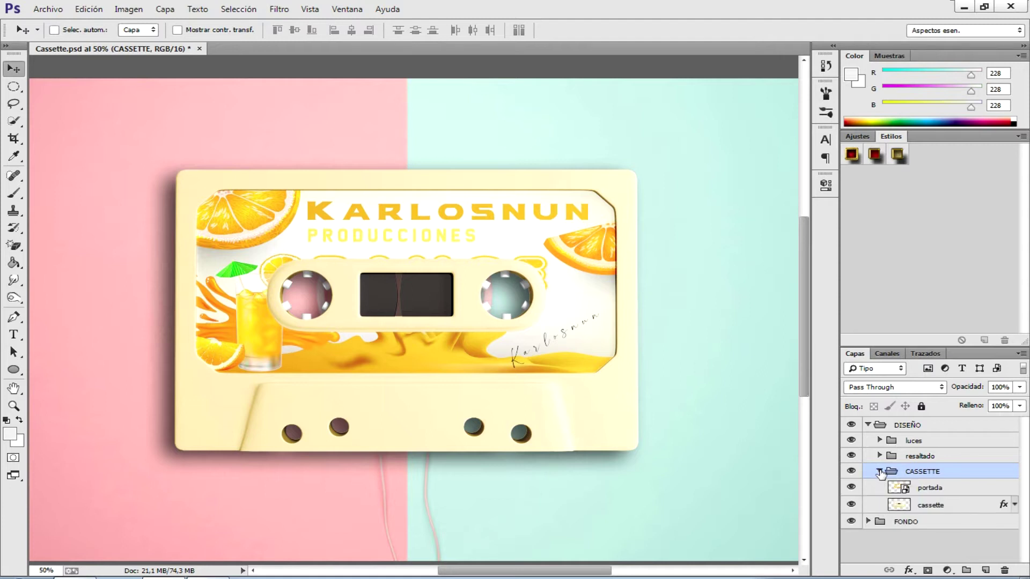
left_click(928, 507)
left_click(933, 487)
left_click(922, 506)
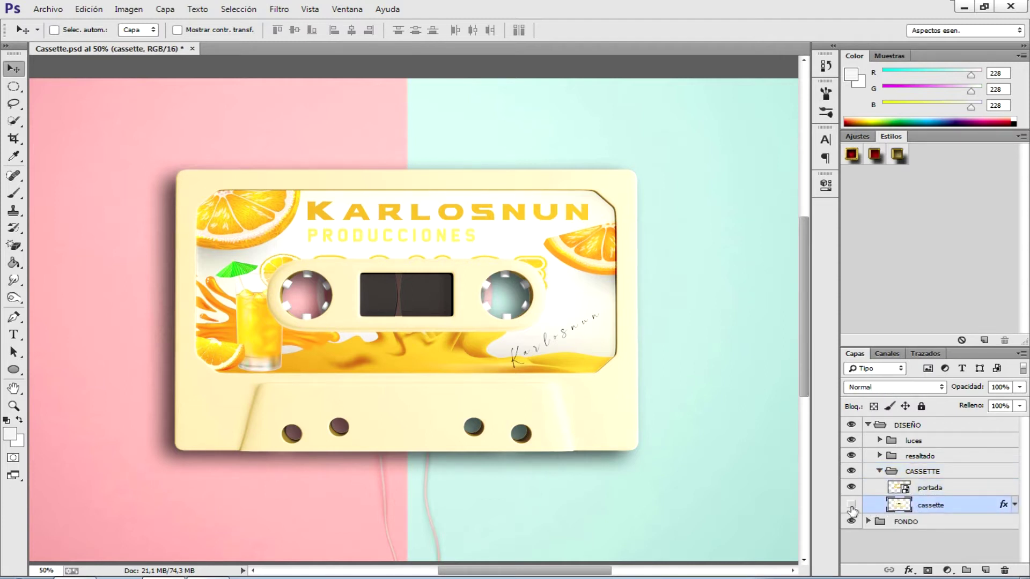
left_click(851, 505)
left_click(851, 505)
left_click(933, 489)
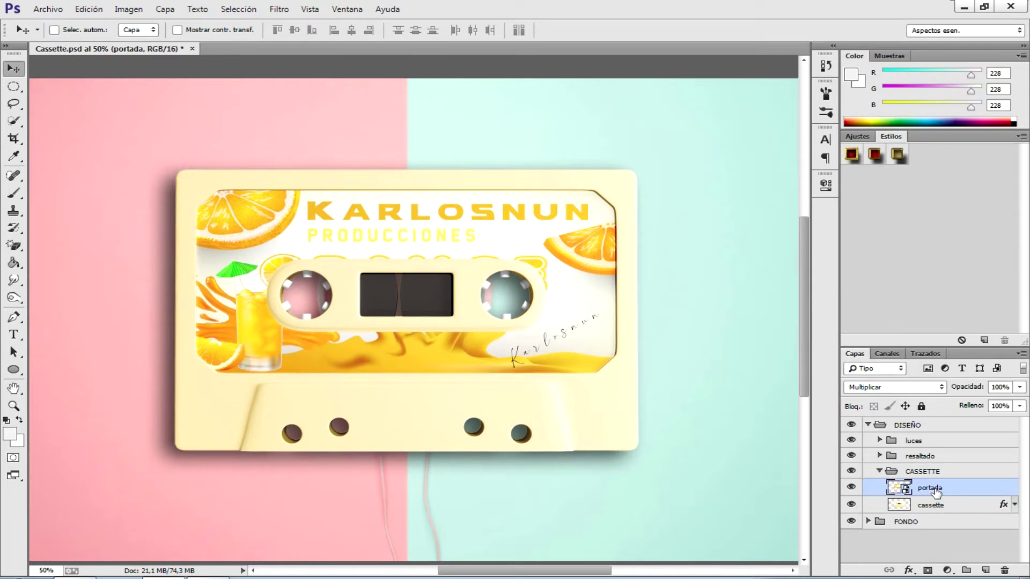
Open the portada smart object as Rectangle 1.psb, accepting the save notice
double_click(903, 489)
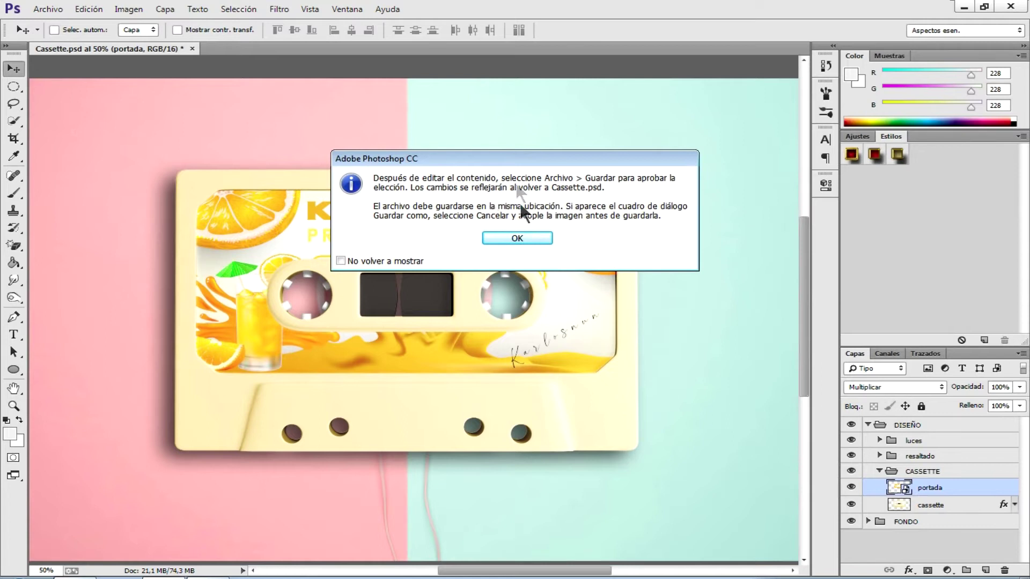
left_click(515, 237)
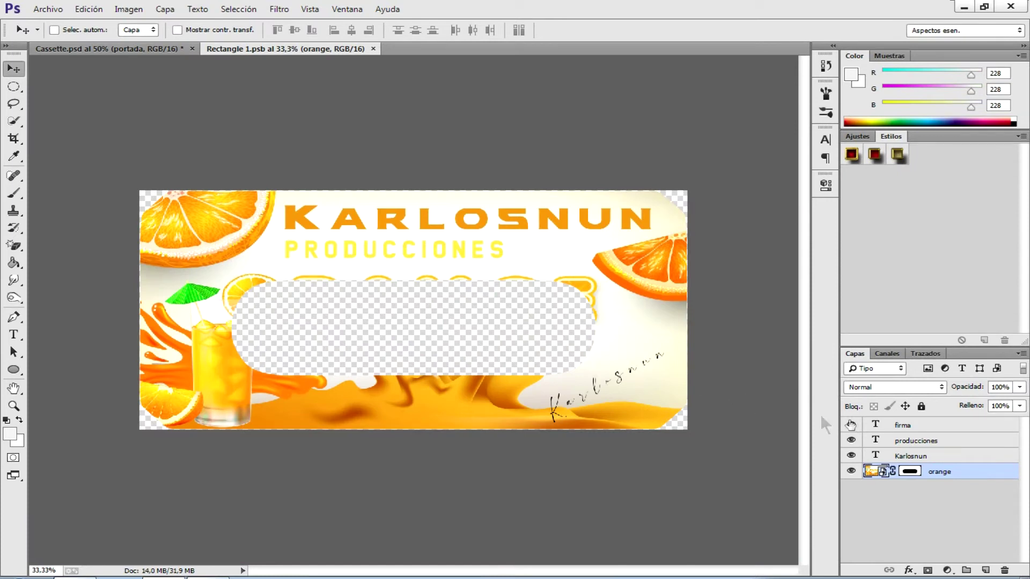
left_click(903, 426)
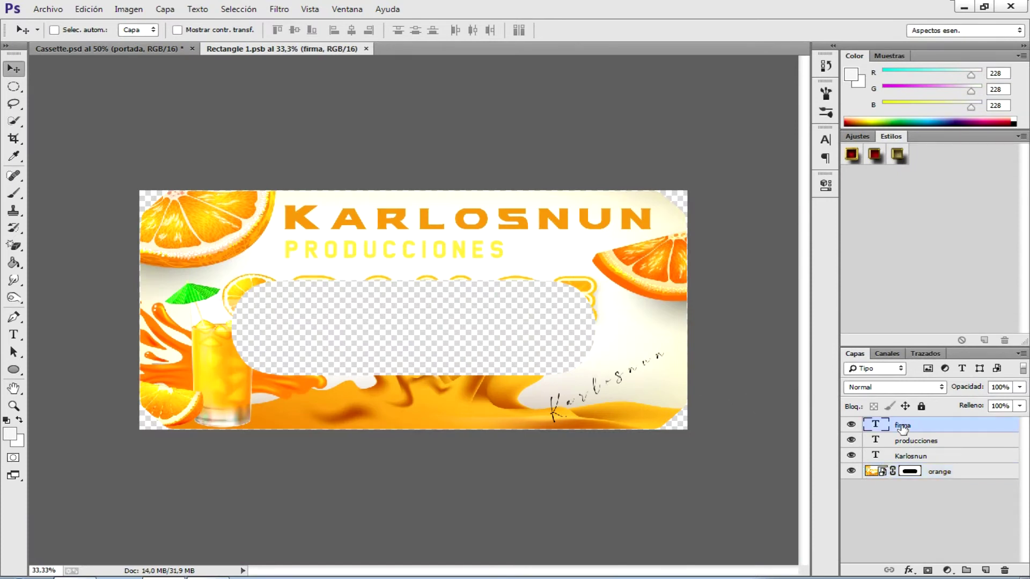
key("ctrl+plus")
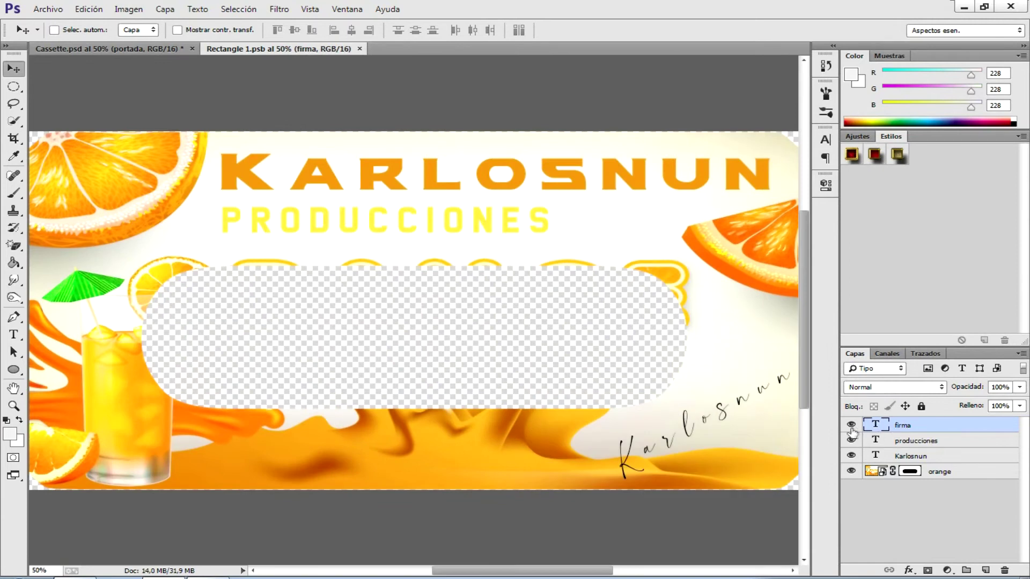
left_click(851, 424)
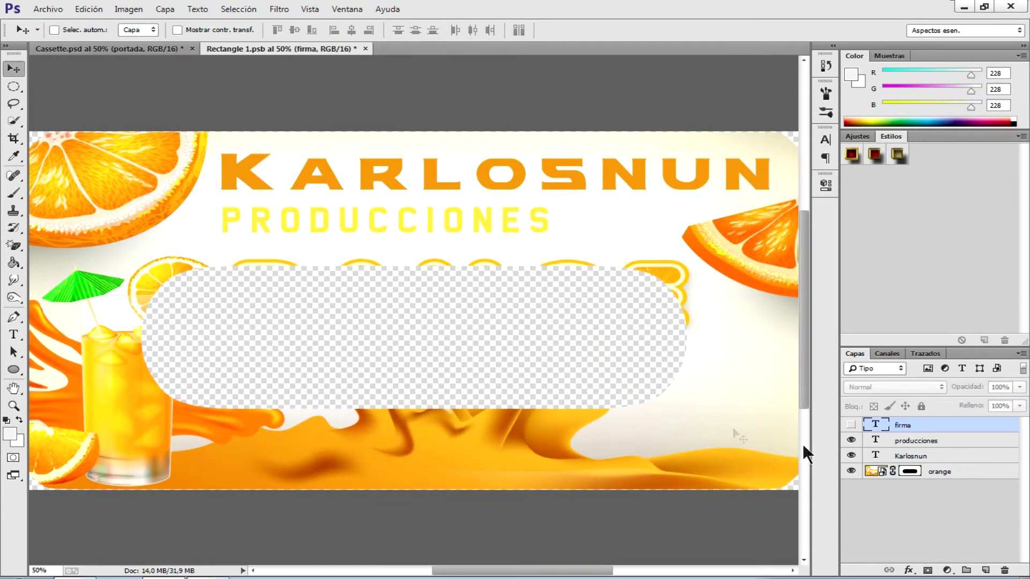
left_click(851, 424)
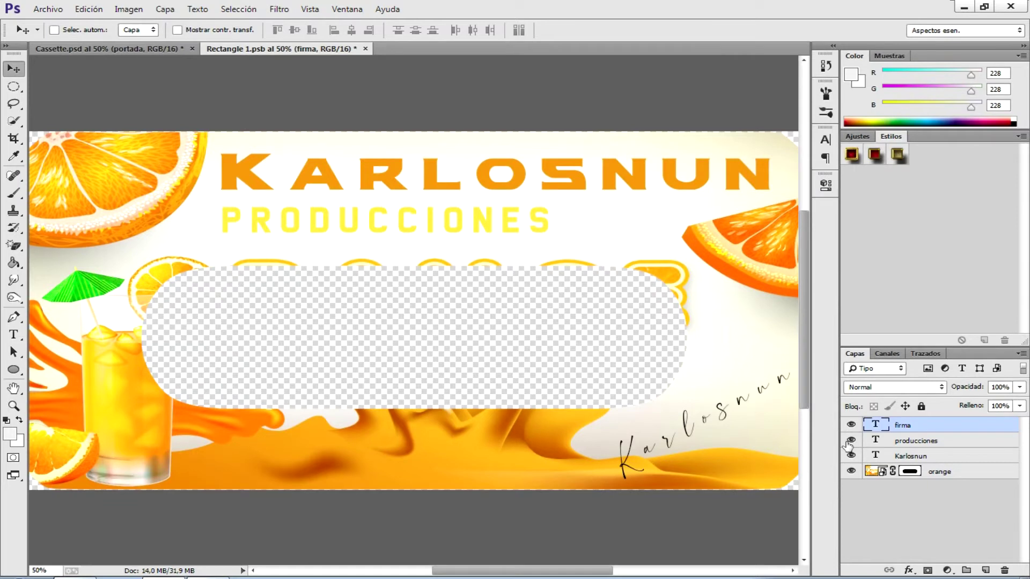
left_click(851, 441)
left_click(850, 442)
left_click(851, 455)
double_click(875, 456)
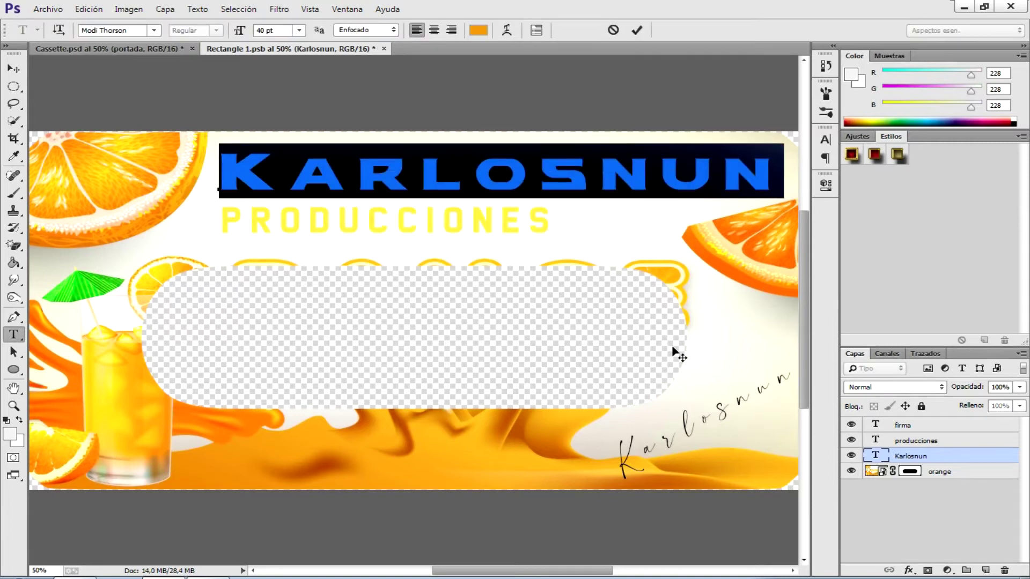
Replace the KARLOSNUN heading text with YOUTUBE and commit the edit
left_click(685, 177)
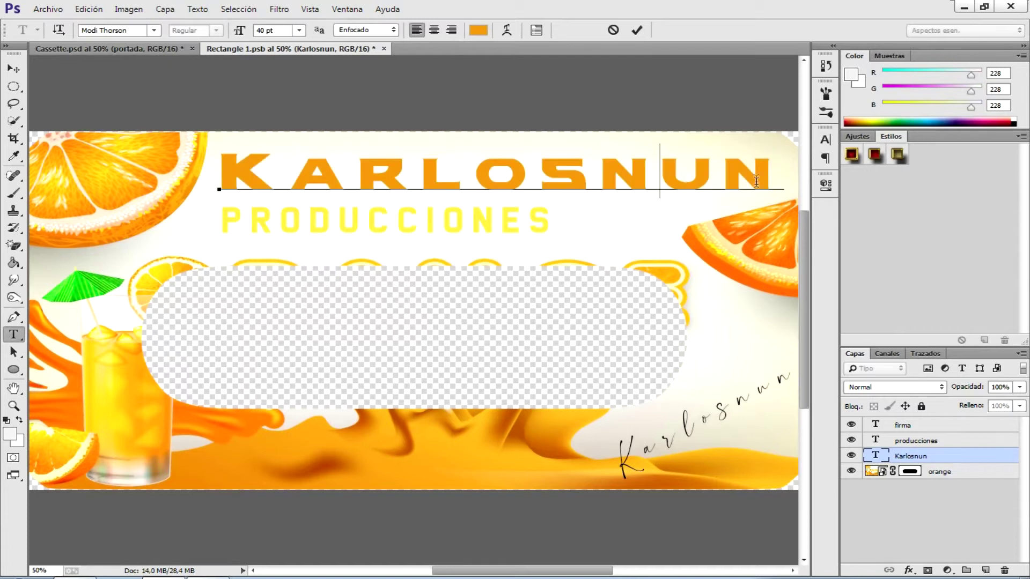
left_click_drag(770, 177, 236, 146)
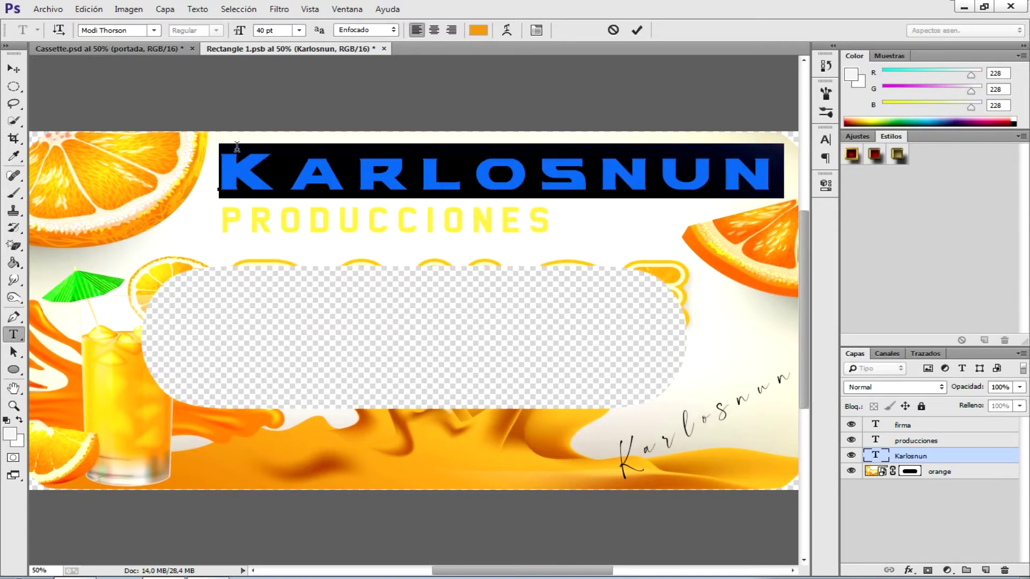
type("YOP")
key("BackSpace")
type("U")
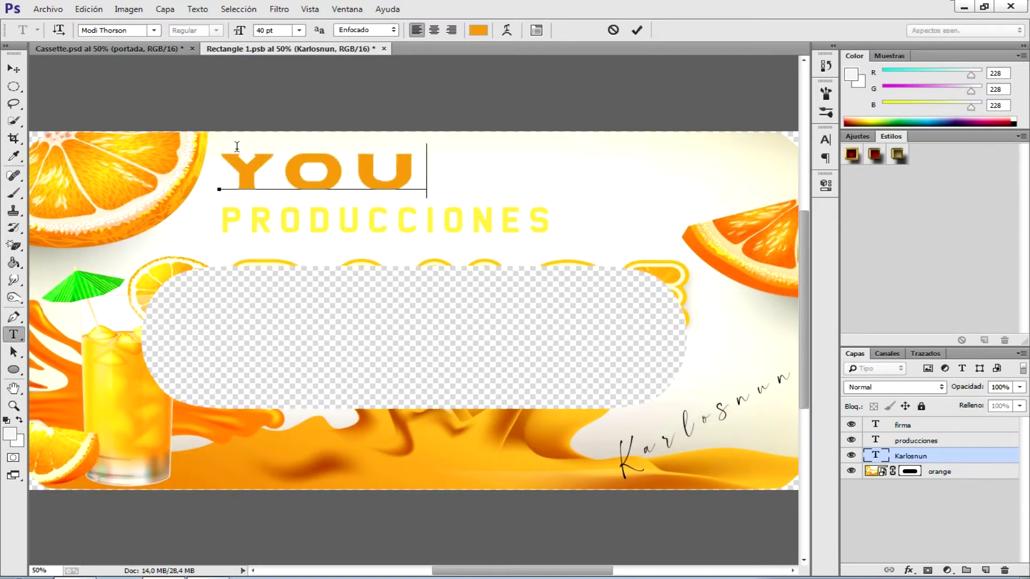
type("YUN")
key("BackSpace")
key("BackSpace")
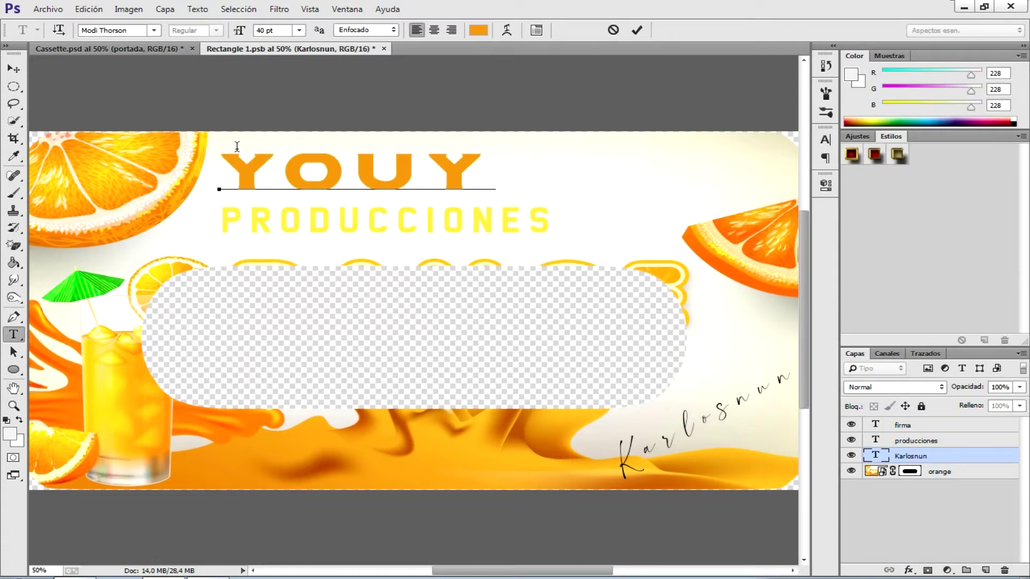
key("BackSpace")
type("TUBE")
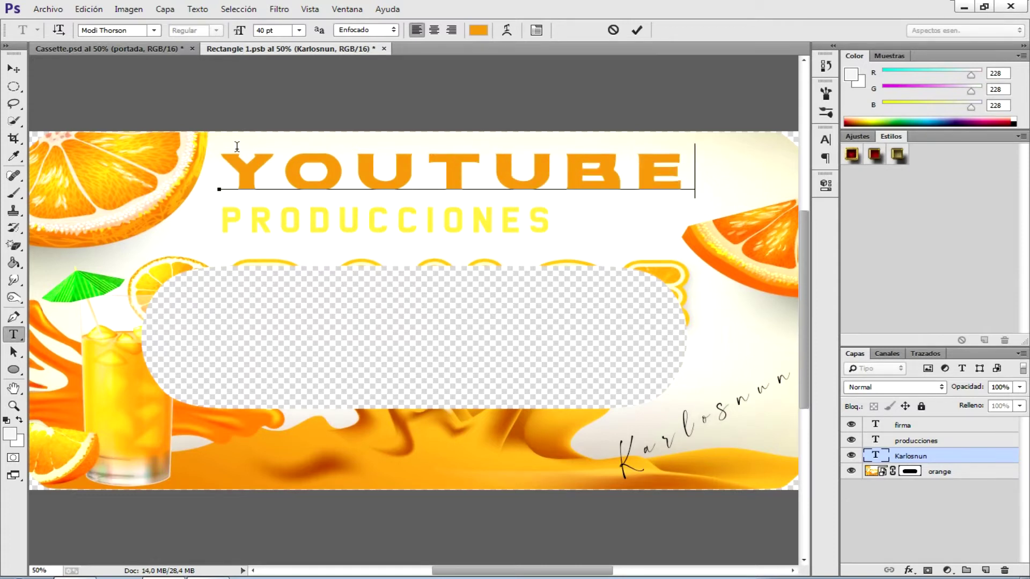
left_click(637, 30)
key("v")
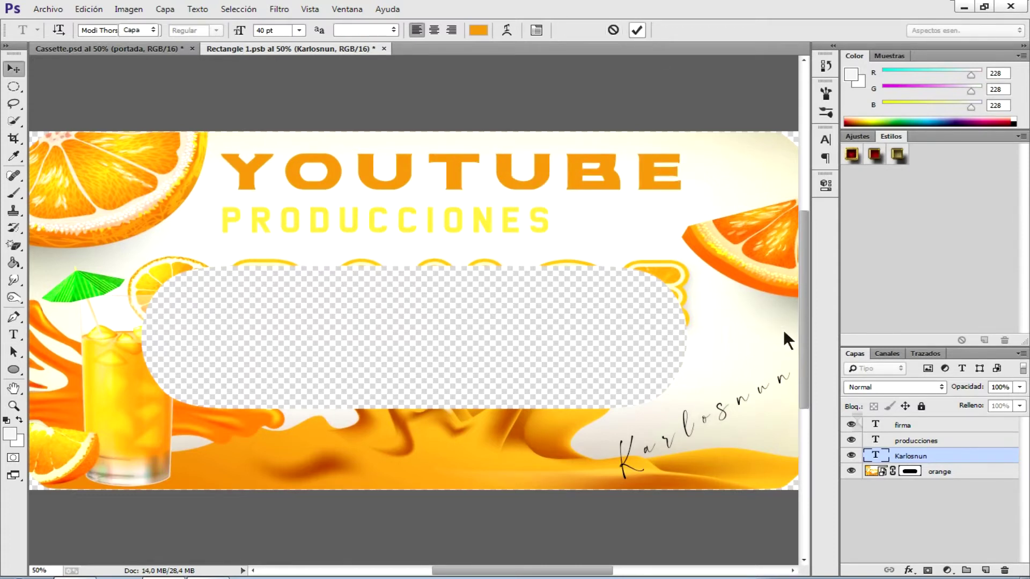
left_click(875, 441)
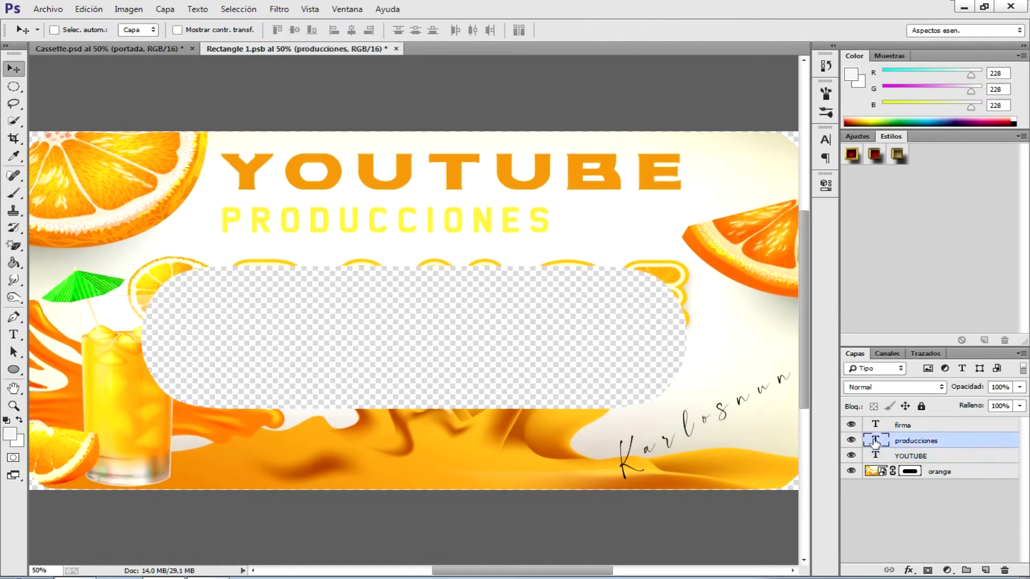
Retype PRODUCCIONES as MUSICA, colour it with the umbrella's sampled green, and commit
double_click(874, 441)
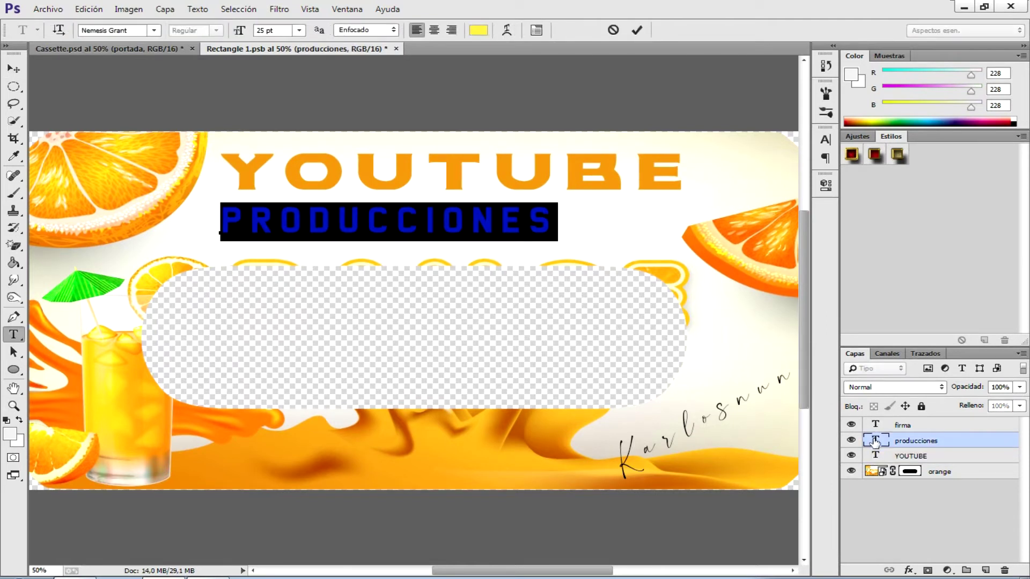
type("MUSICA")
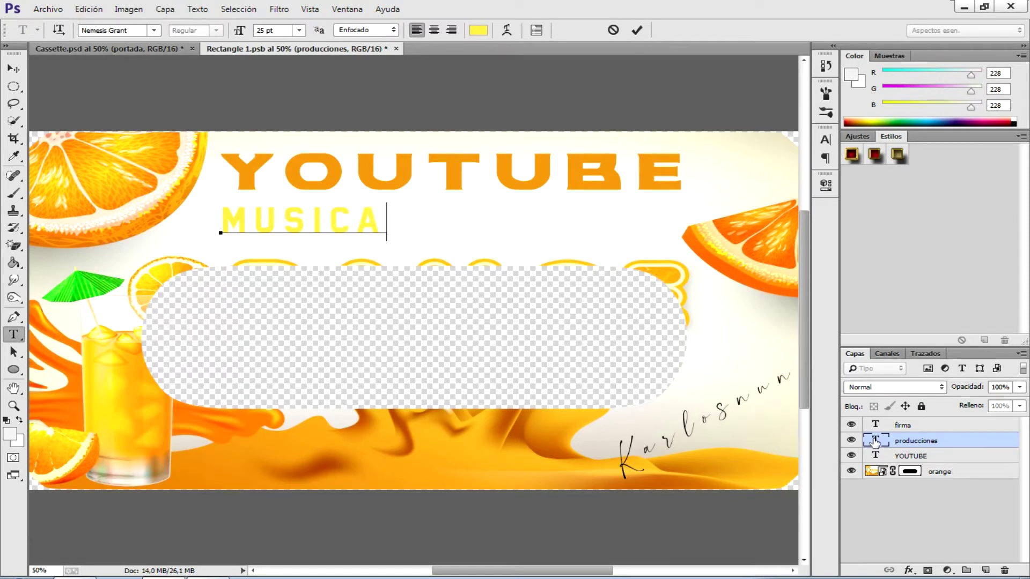
left_click_drag(384, 220, 231, 219)
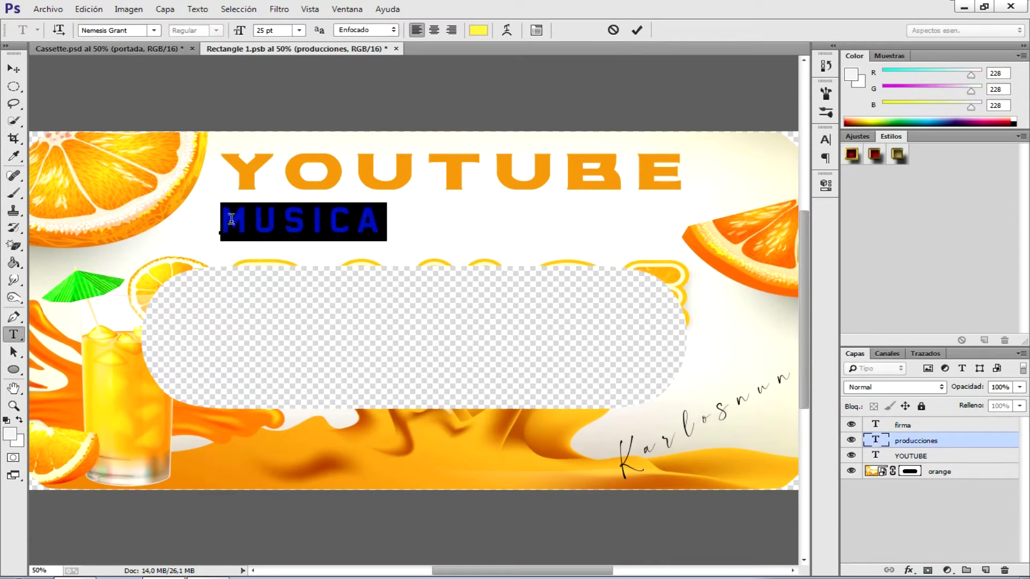
left_click(477, 30)
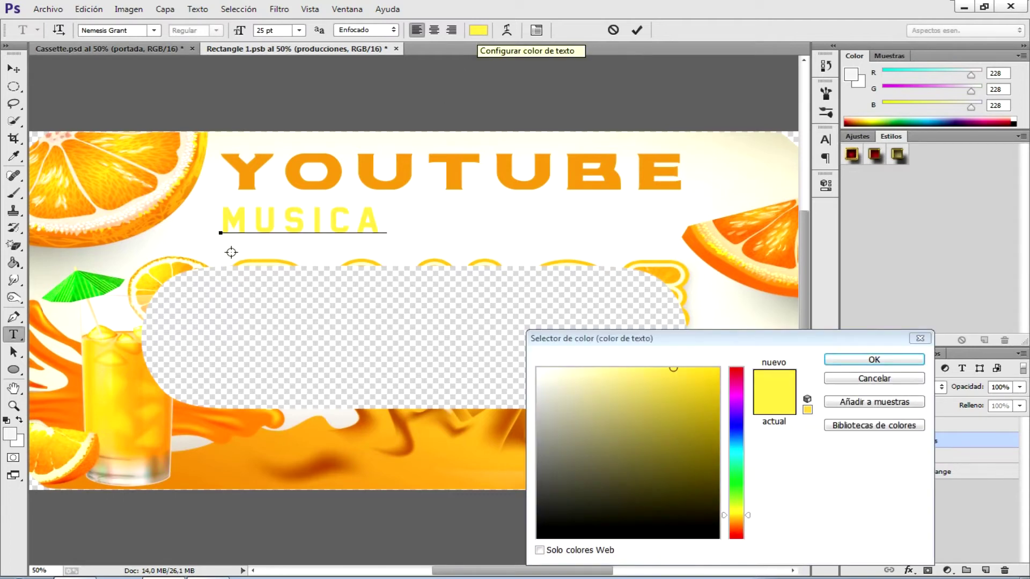
left_click(108, 284)
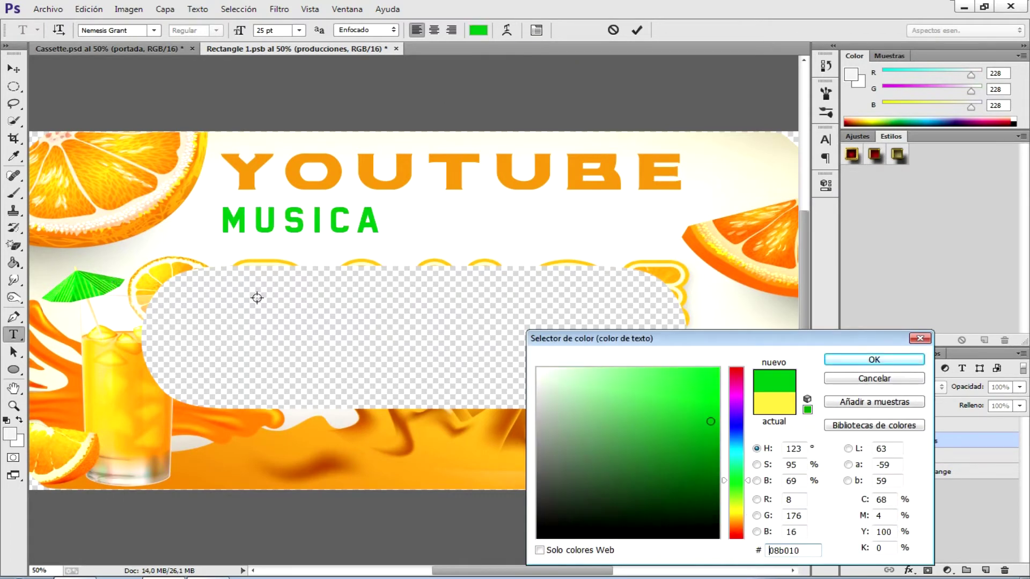
left_click(845, 358)
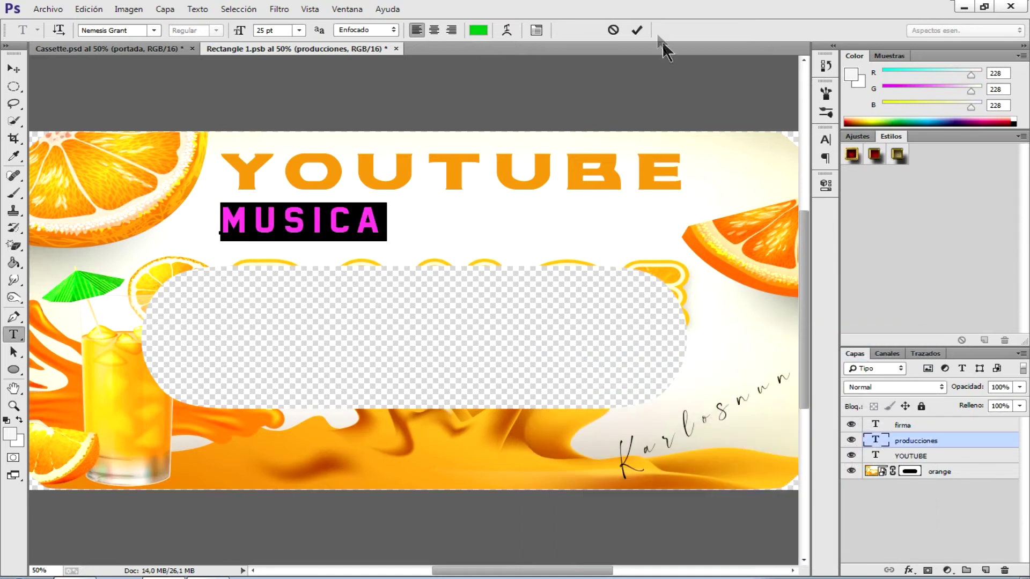
left_click(636, 30)
key("v")
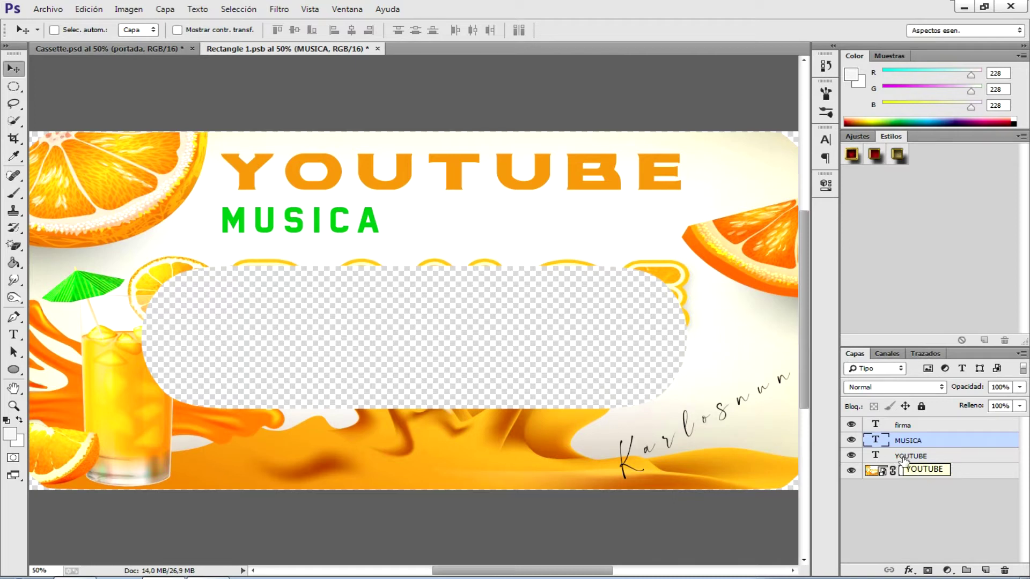
left_click(904, 457)
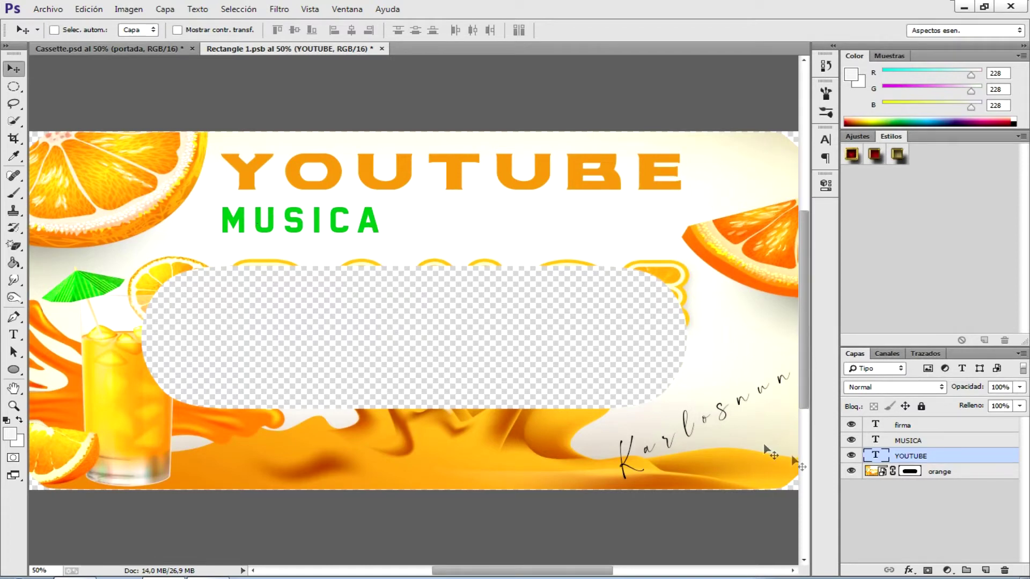
left_click(874, 472)
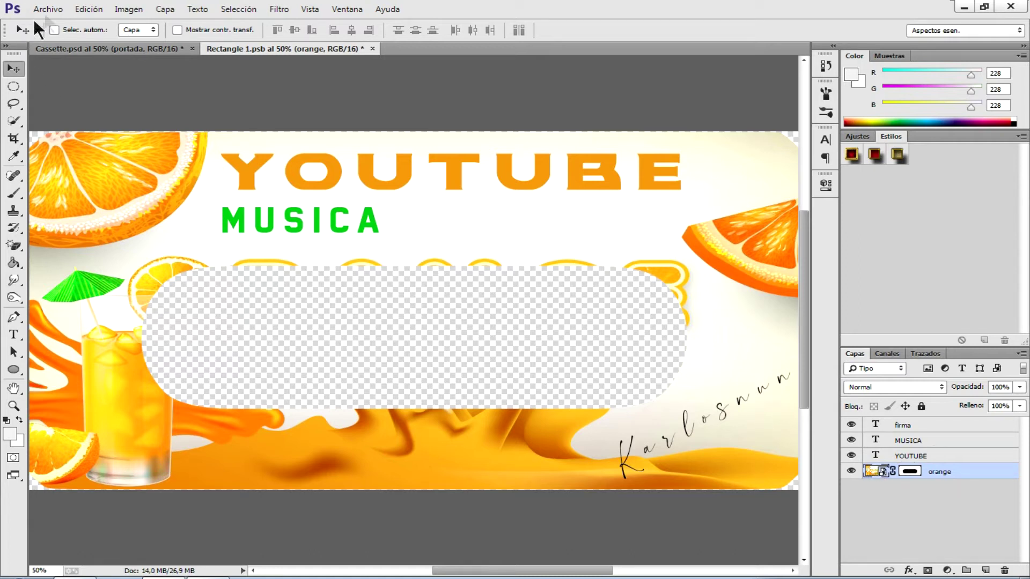
Place the pera image file into the label using Archivo > Colocar
left_click(53, 9)
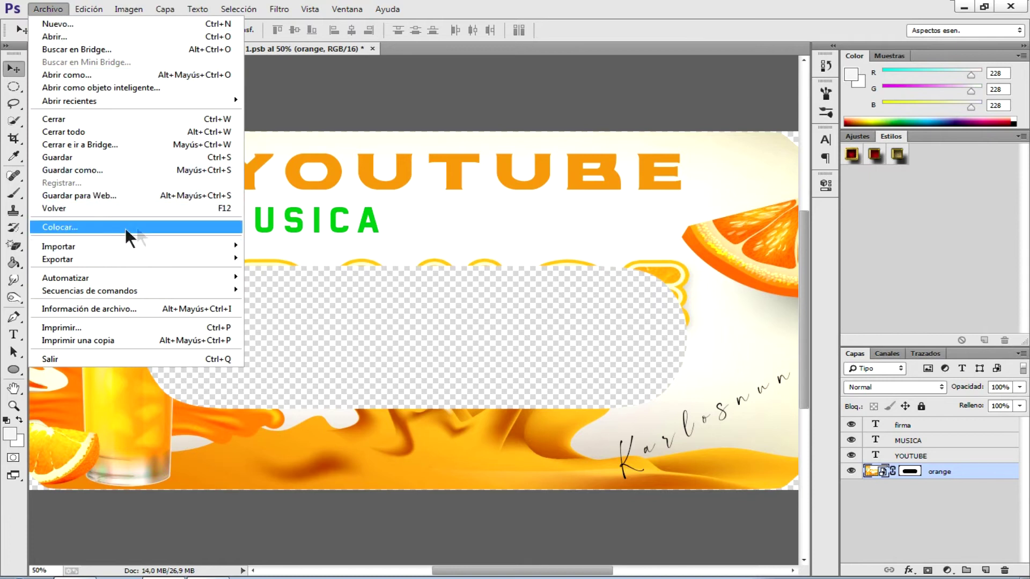
left_click(143, 227)
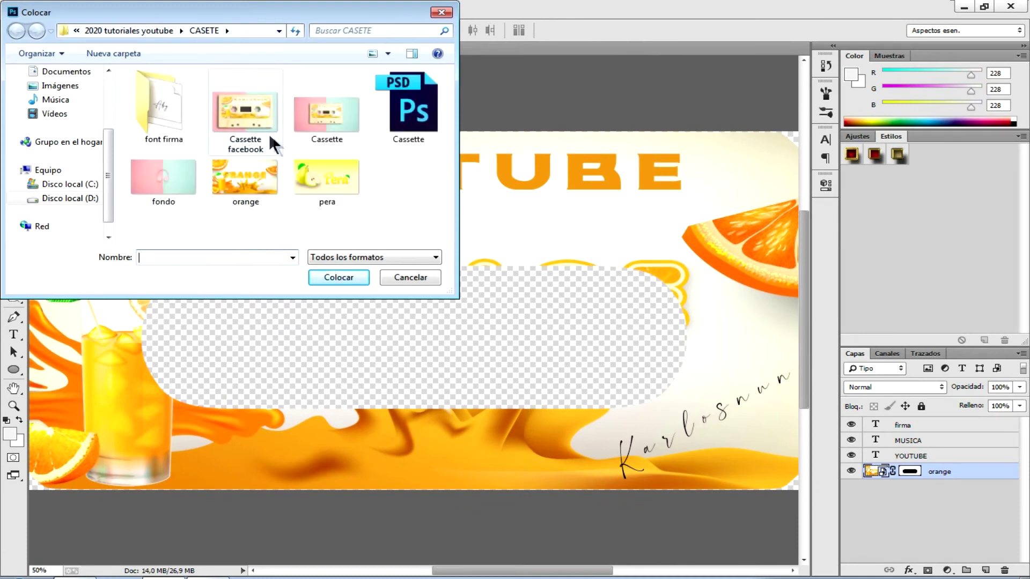
left_click(331, 176)
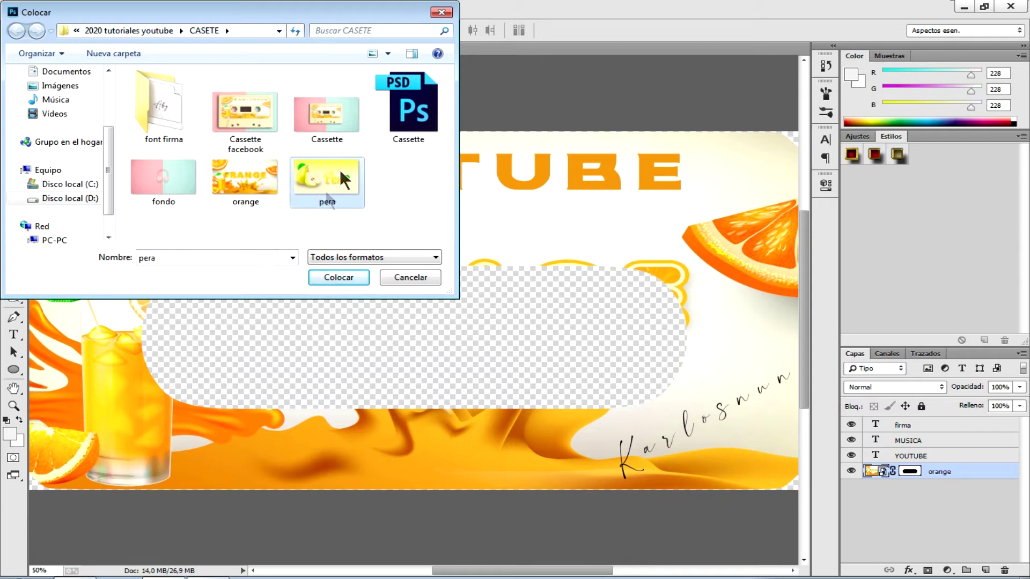
left_click(335, 276)
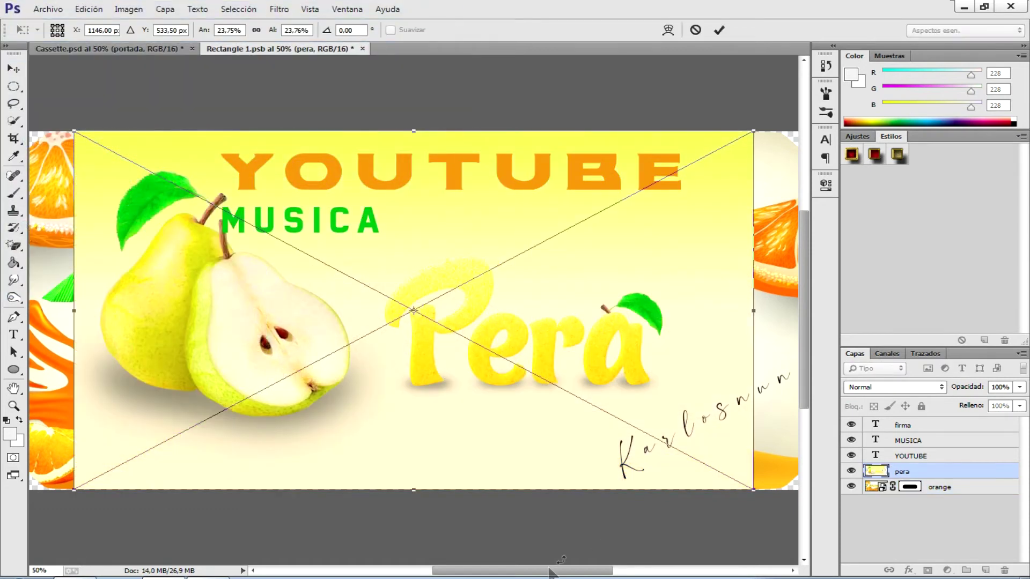
Stretch the pera image to about 28.70% by 24.18% across the label and apply the transform
left_click_drag(557, 571, 568, 571)
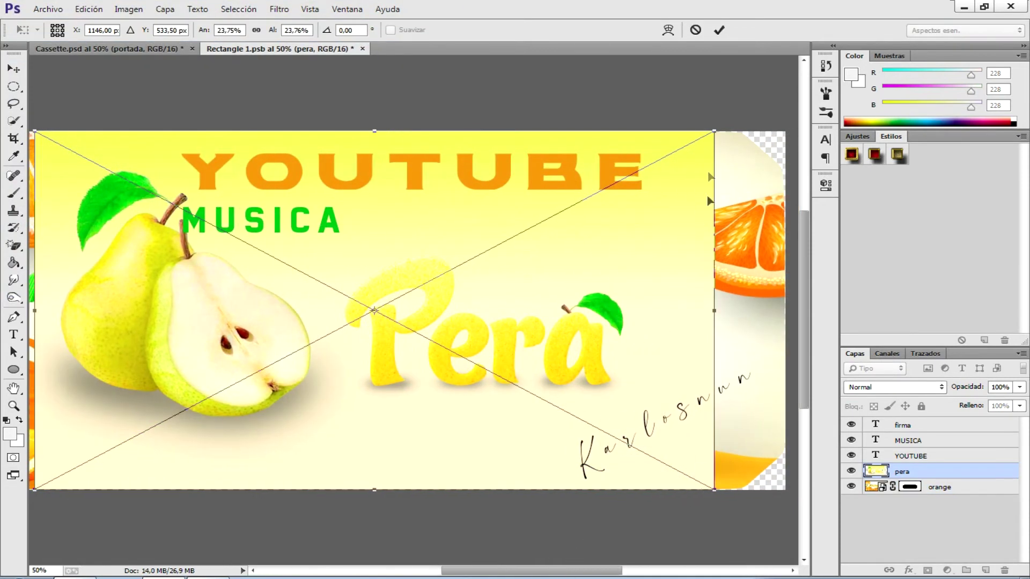
left_click_drag(714, 130, 781, 126)
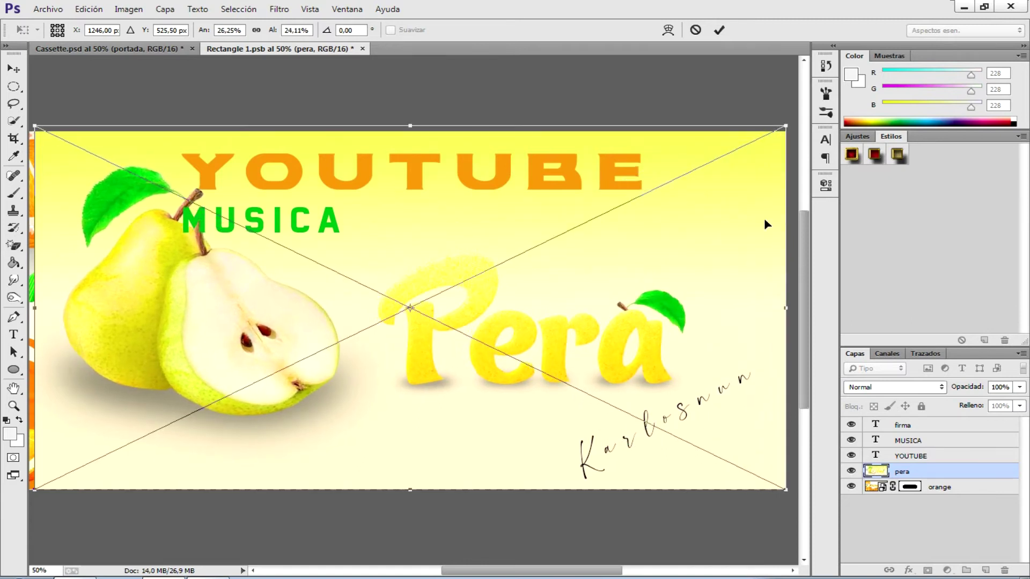
key("ctrl+minus")
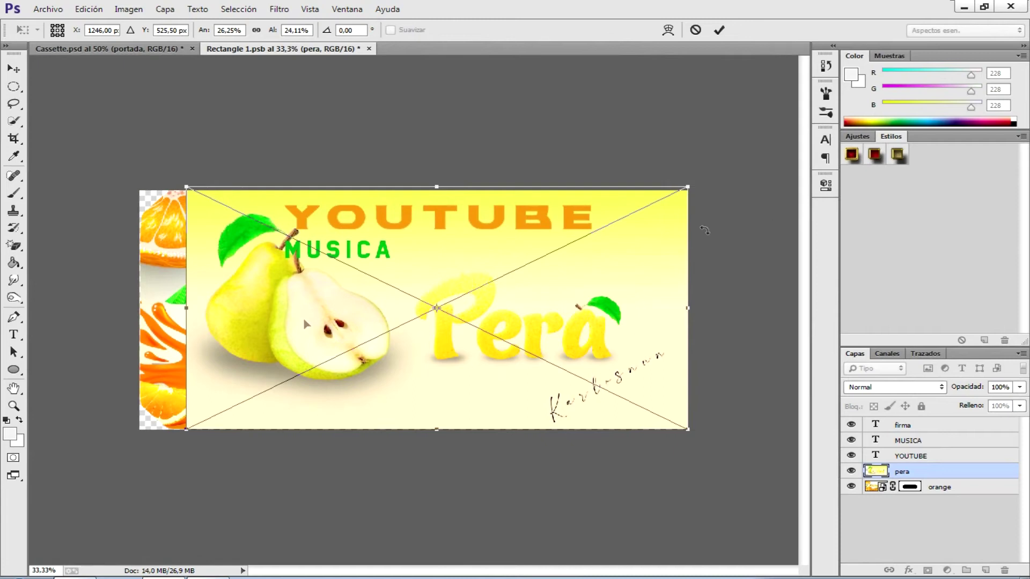
left_click_drag(185, 434, 146, 435)
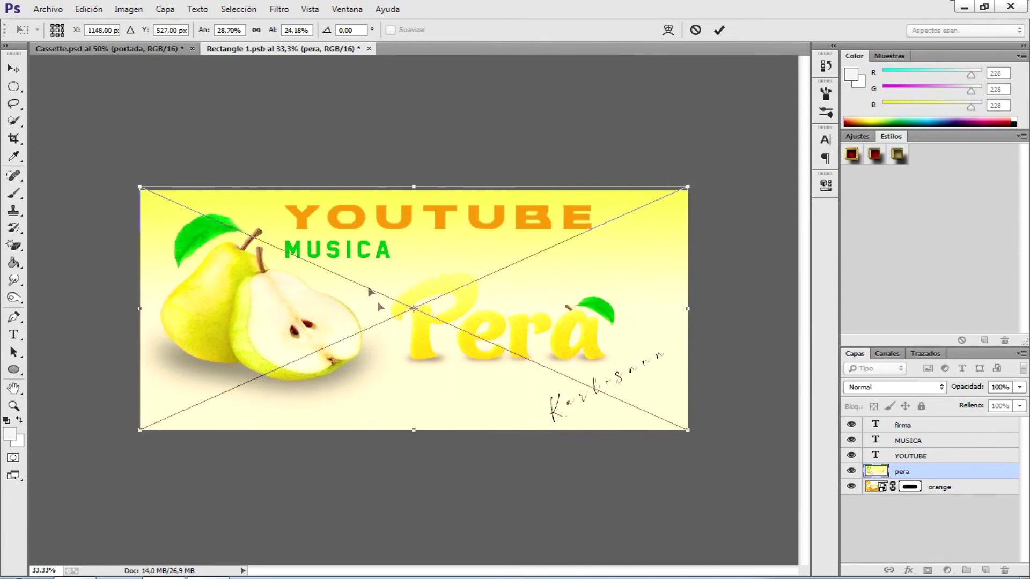
left_click_drag(380, 305, 379, 306)
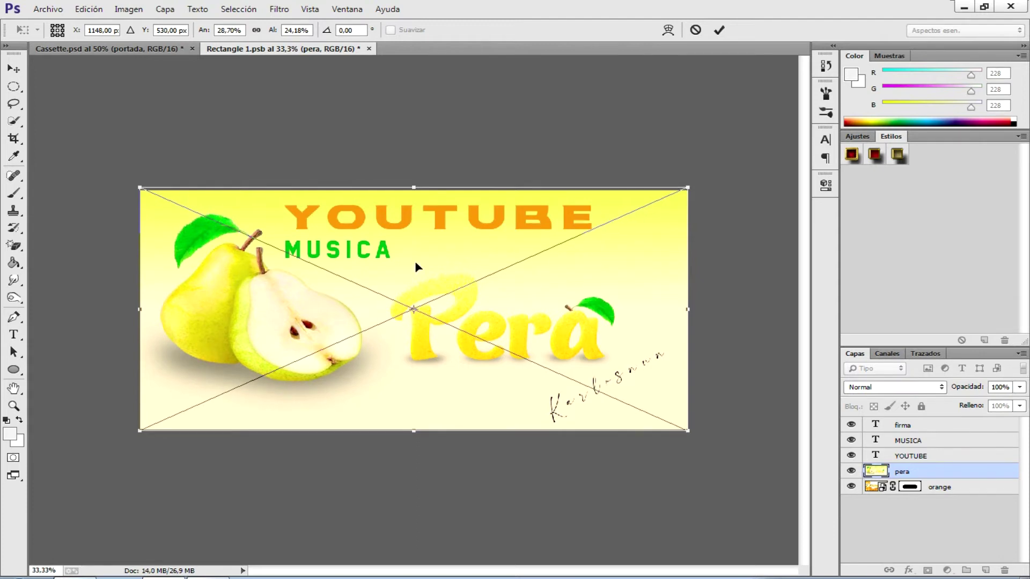
left_click(719, 30)
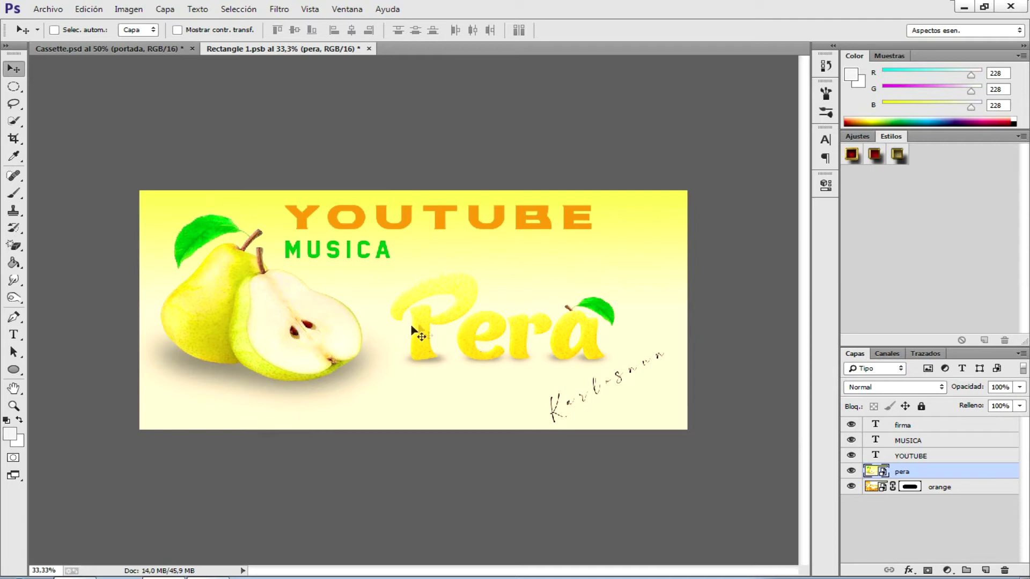
Move the orange layer's mask onto the pera layer and hide the orange layer
left_click(910, 487)
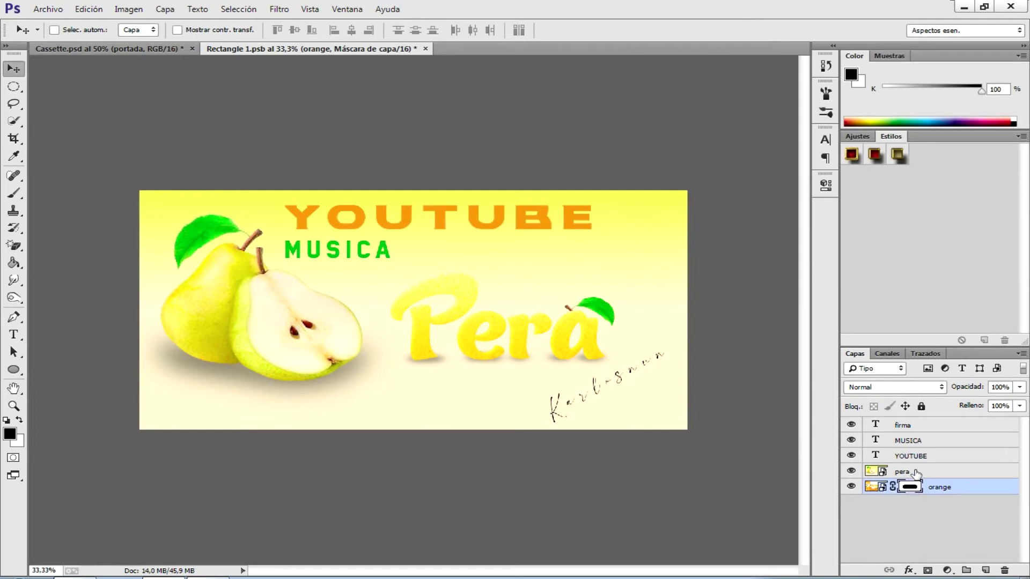
left_click(914, 474)
left_click(914, 488)
left_click_drag(912, 472, 914, 475)
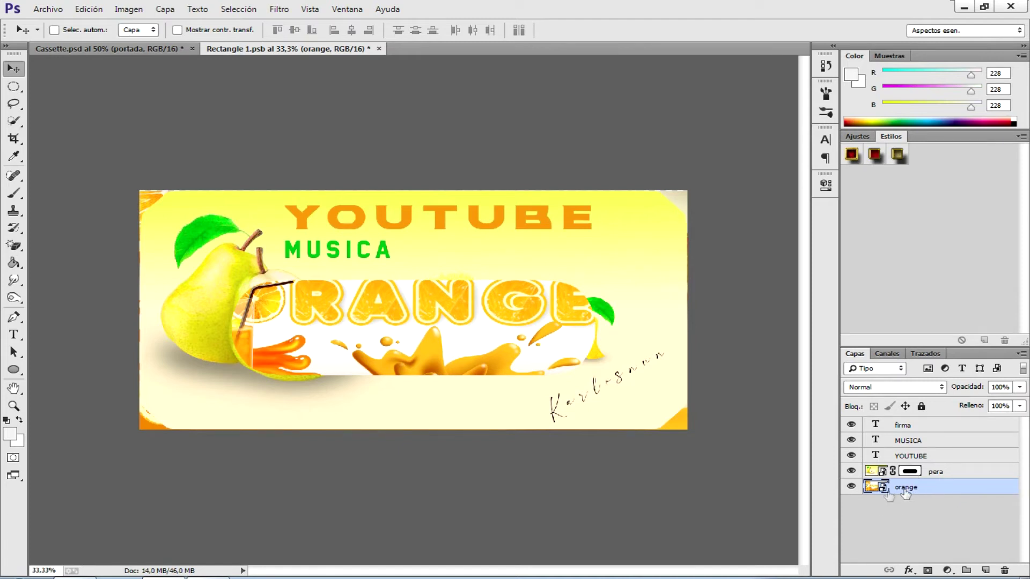
left_click(851, 487)
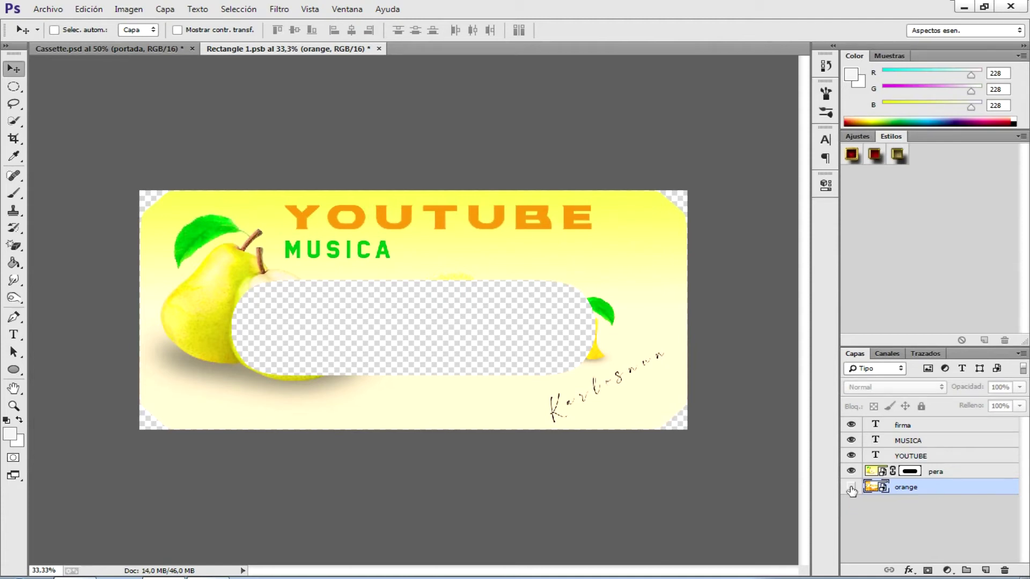
Close Rectangle 1.psb and save the label changes
left_click(378, 49)
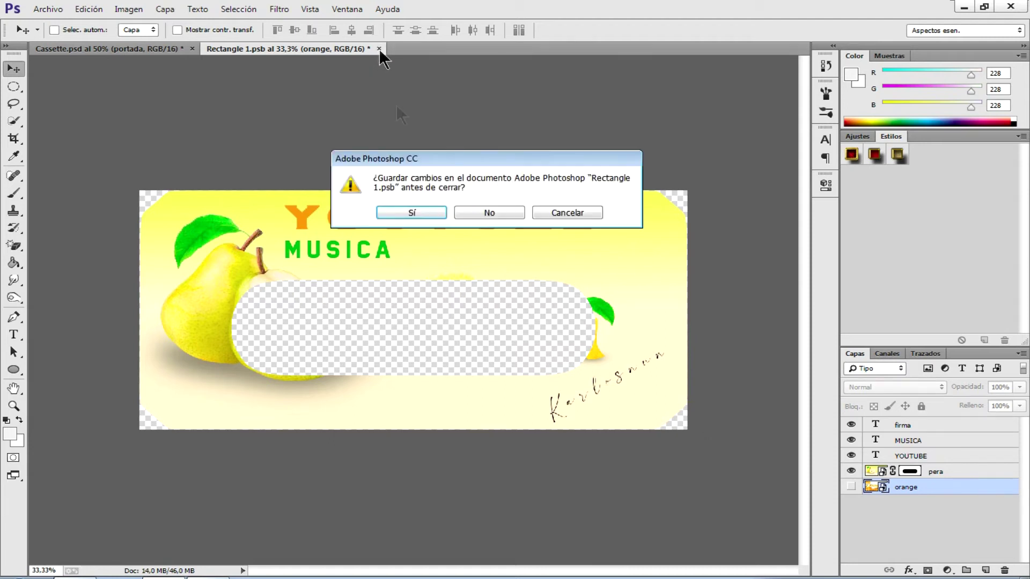
left_click(408, 212)
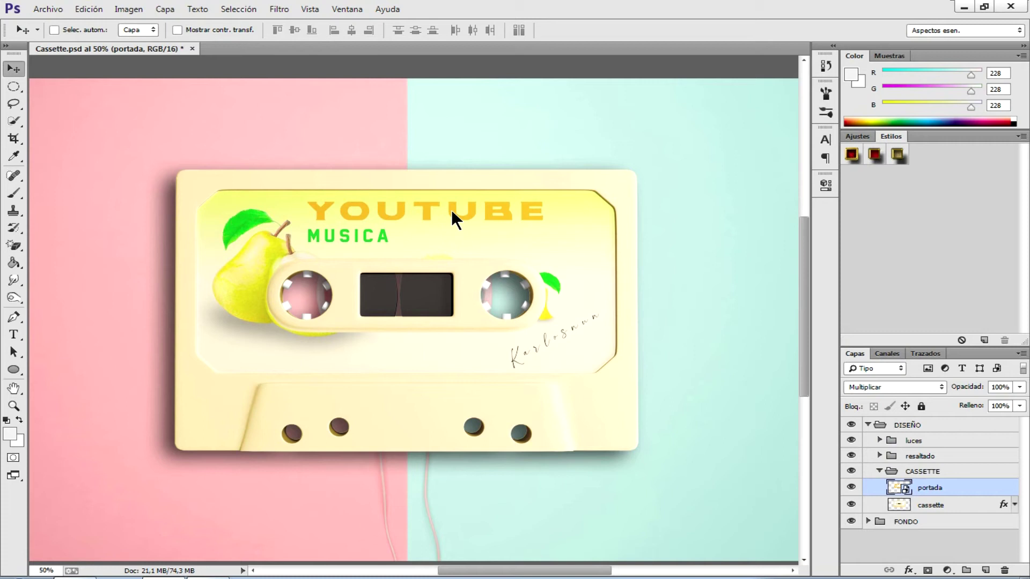
Zoom to 100% to inspect the pear label, then return to 50%
key("ctrl+plus")
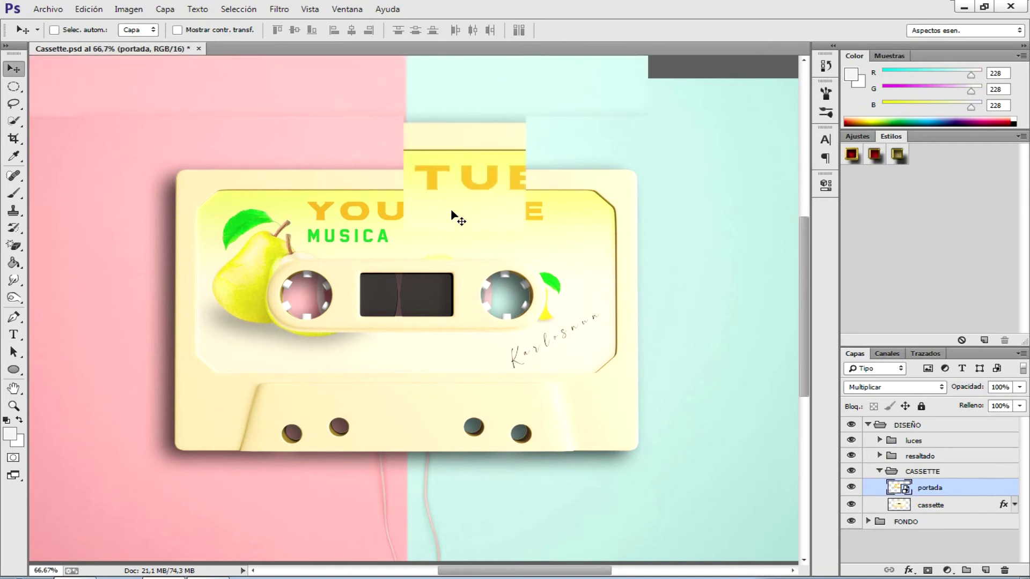
key("ctrl+plus")
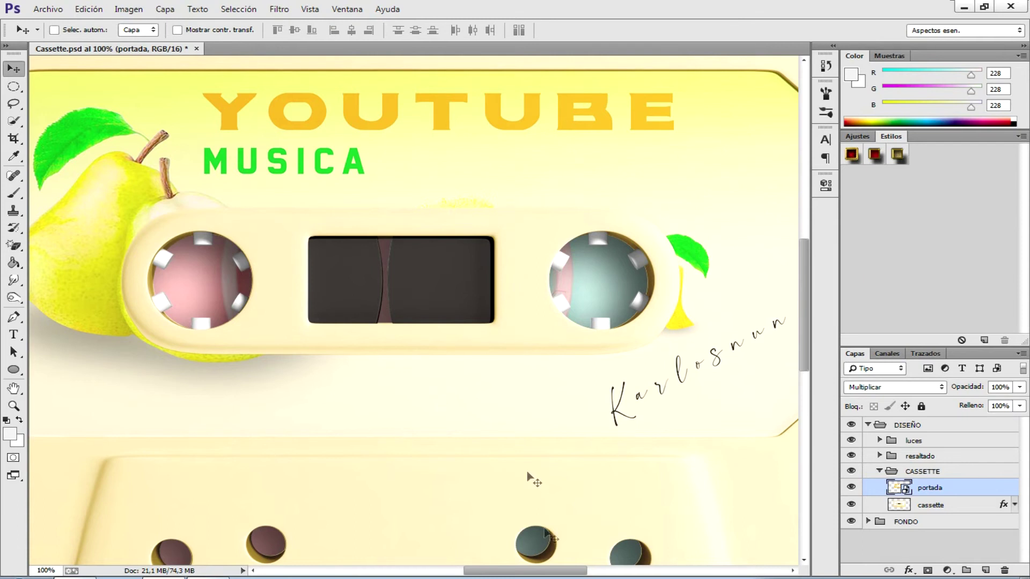
mouse_move(482, 572)
left_mouse_down()
mouse_move(497, 574)
mouse_move(469, 574)
left_mouse_up()
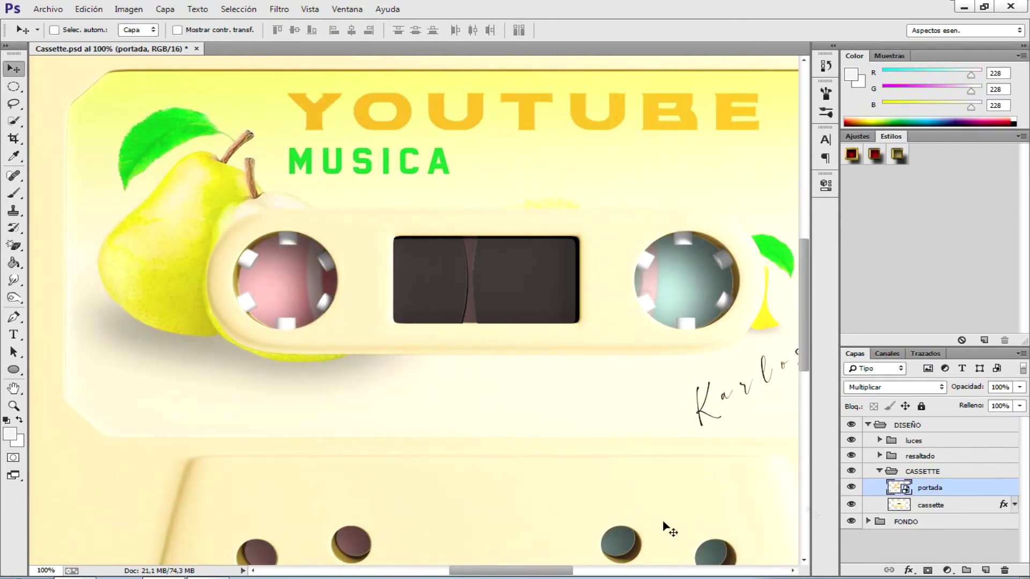
key("ctrl+minus")
key("ctrl+minus")
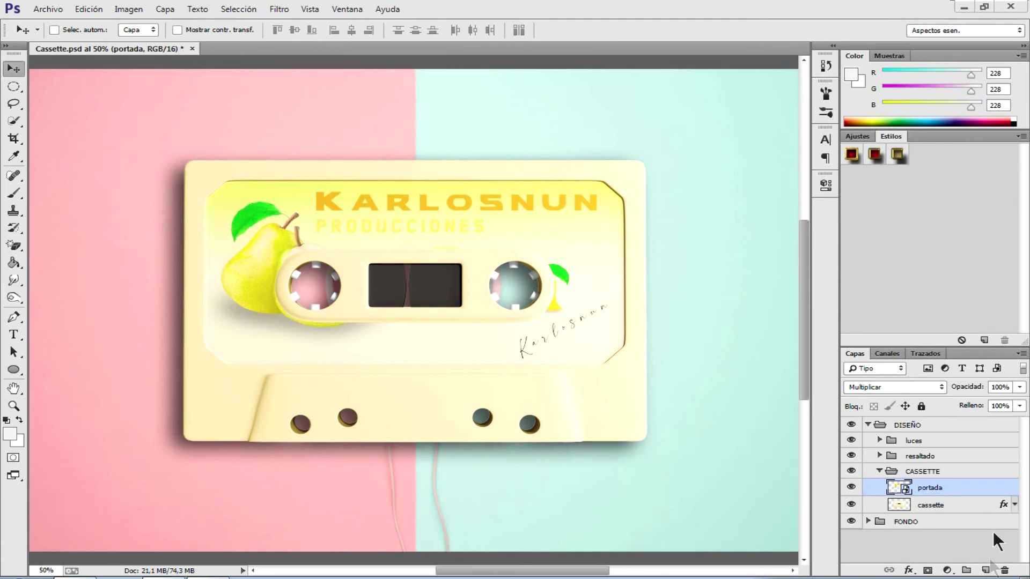
With the cassette body layer selected, show the New Fill or Adjustment Layer list
left_click(941, 507)
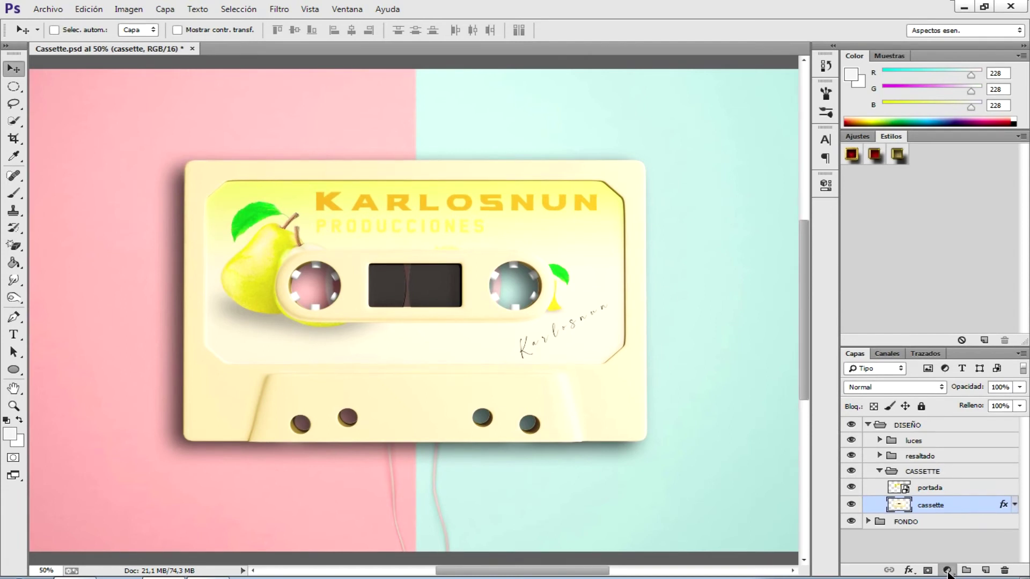
left_click(947, 570)
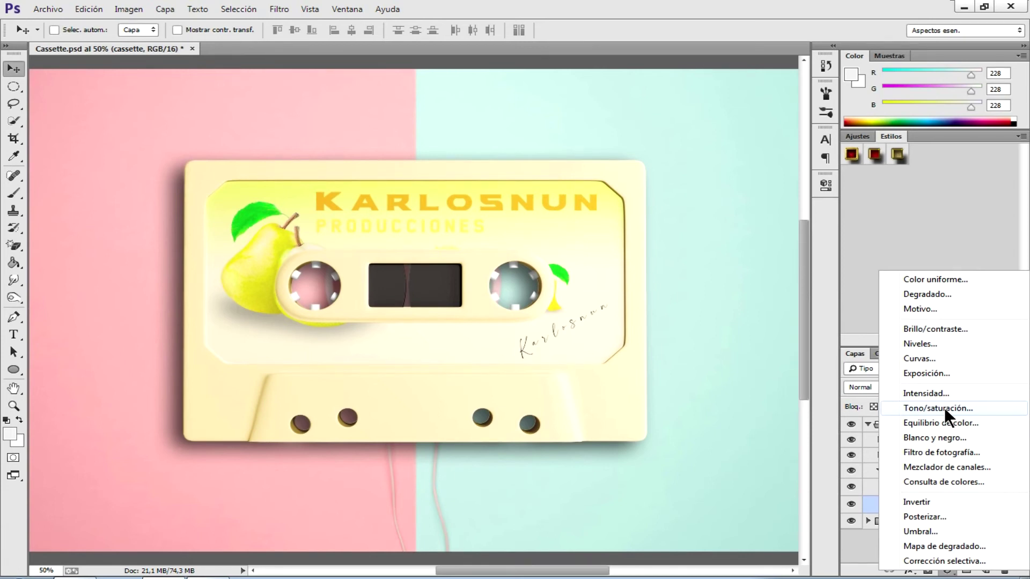
Add a Tono/saturación adjustment layer clipped to the cassette body layer
left_click(944, 407)
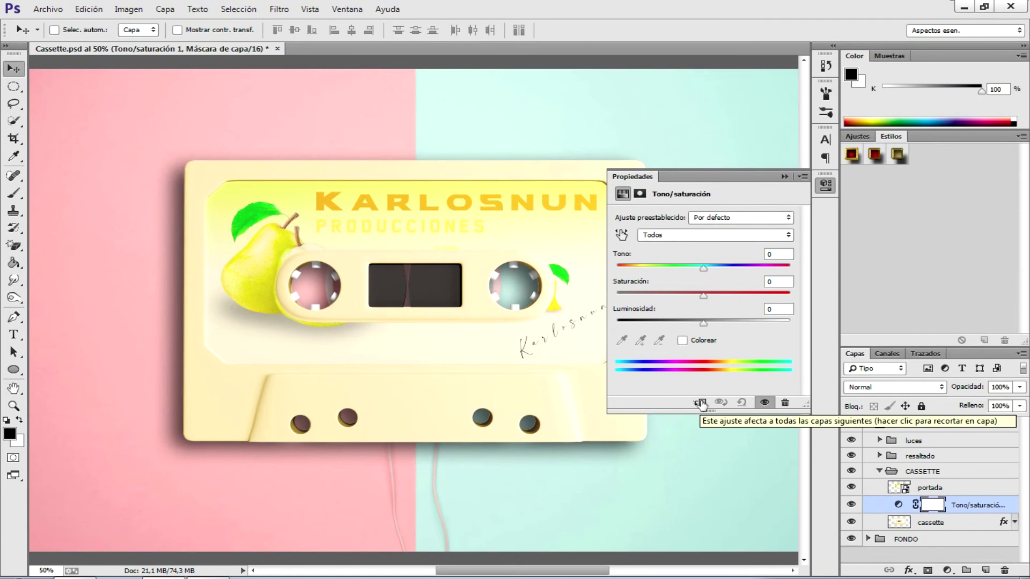
left_click(700, 402)
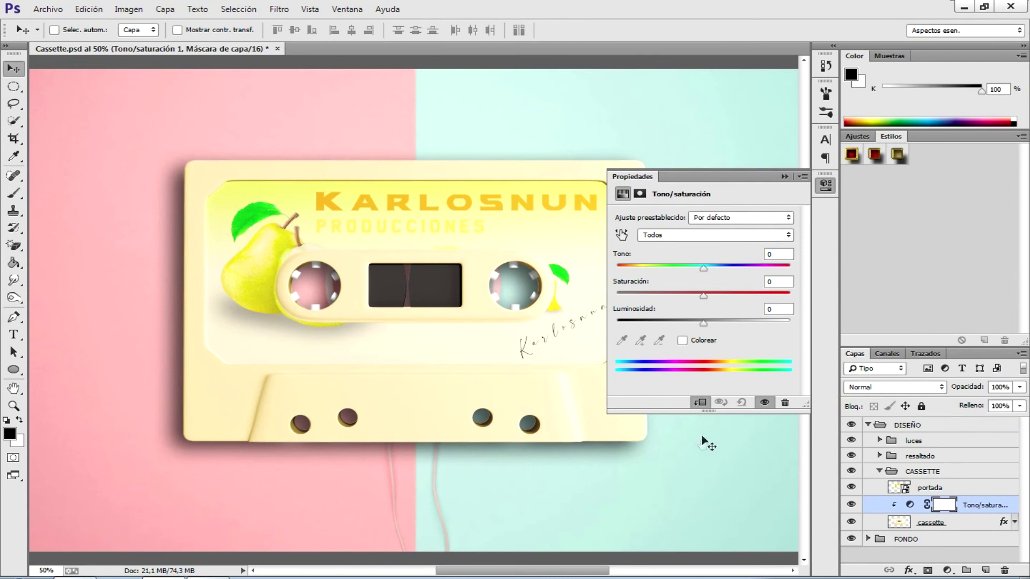
left_click(700, 403)
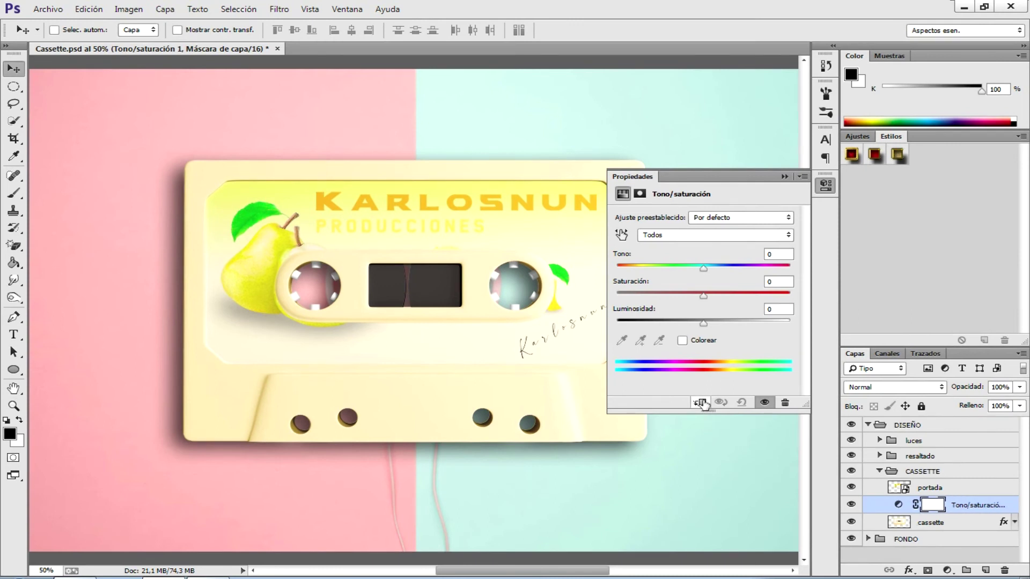
left_click(700, 403)
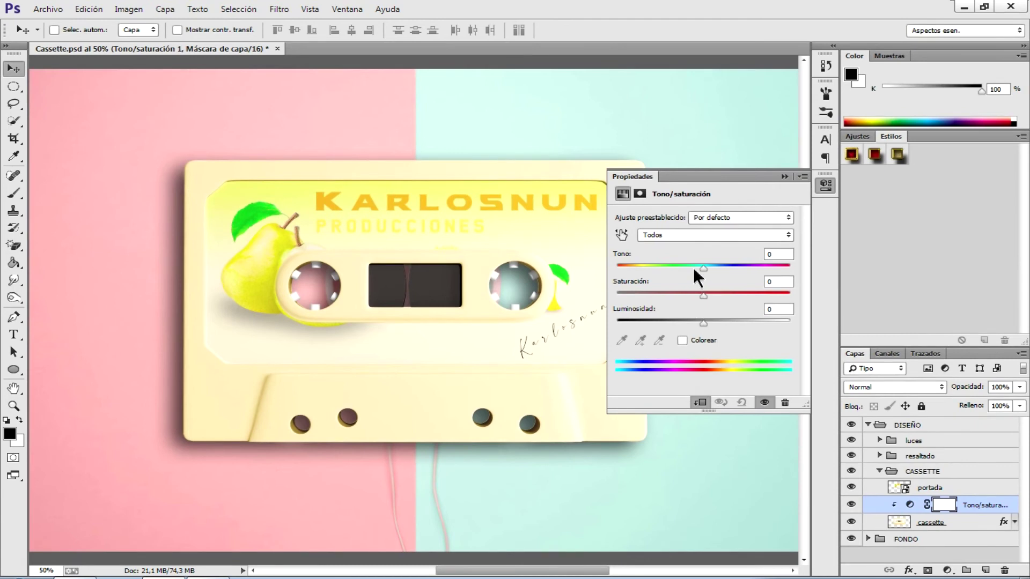
Set Tono to -75 and Saturación to -7, turning the cassette body pink
mouse_move(703, 266)
left_mouse_down()
mouse_move(616, 263)
mouse_move(785, 264)
mouse_move(737, 264)
left_mouse_up()
left_click_drag(734, 265, 716, 265)
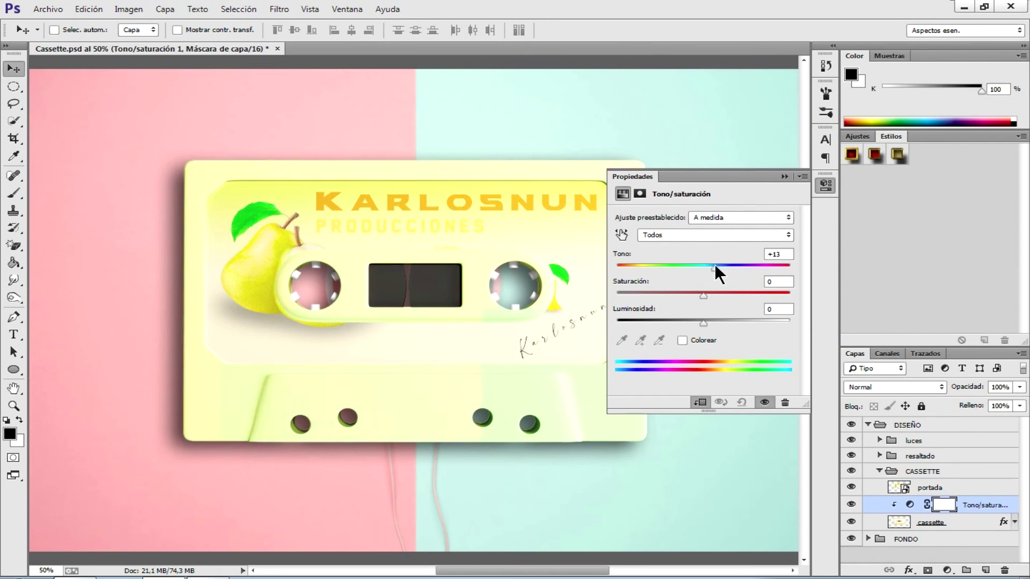
left_click_drag(715, 265, 654, 265)
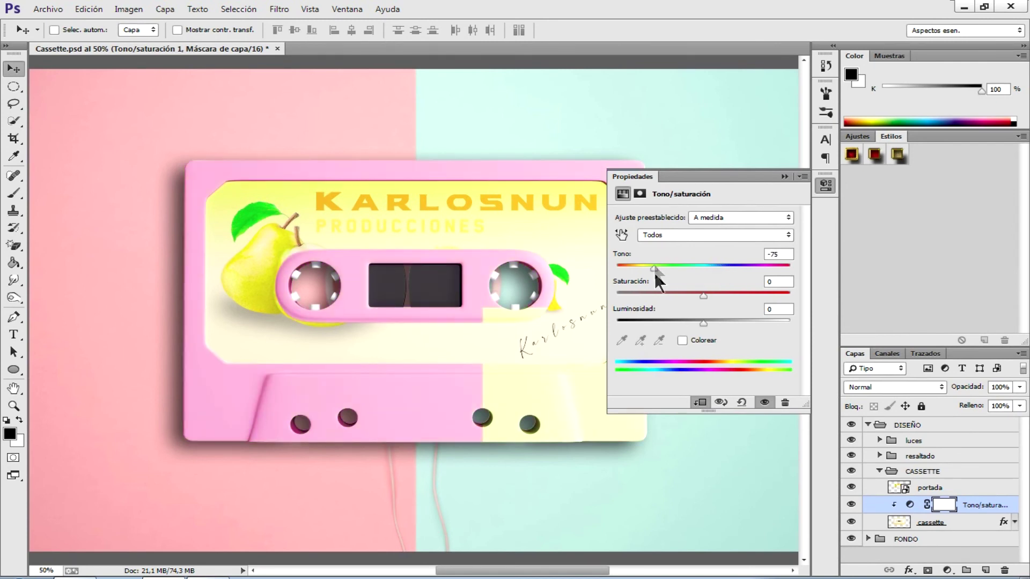
mouse_move(703, 294)
left_mouse_down()
mouse_move(636, 294)
mouse_move(720, 294)
left_mouse_up()
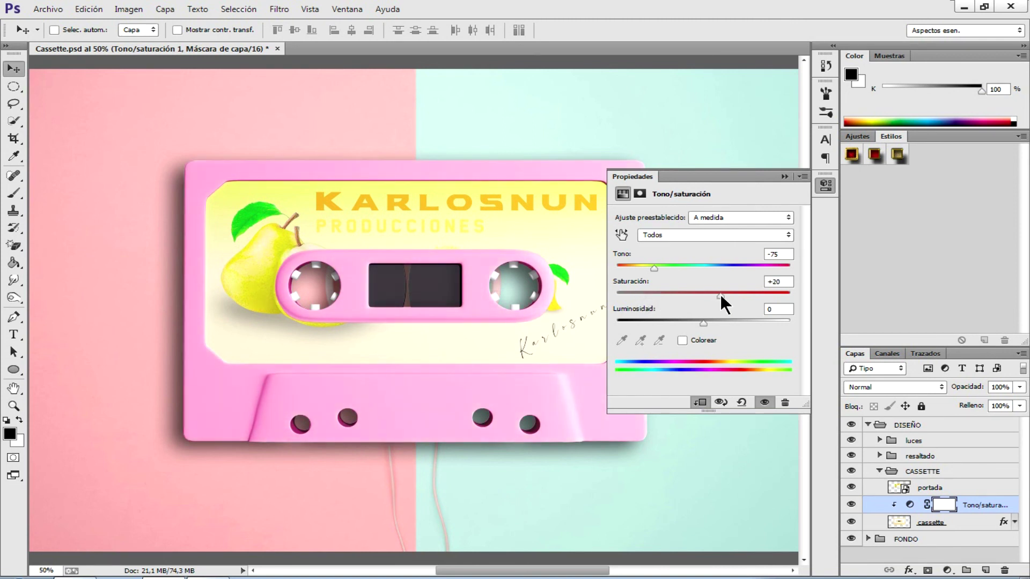
left_click_drag(736, 294, 697, 294)
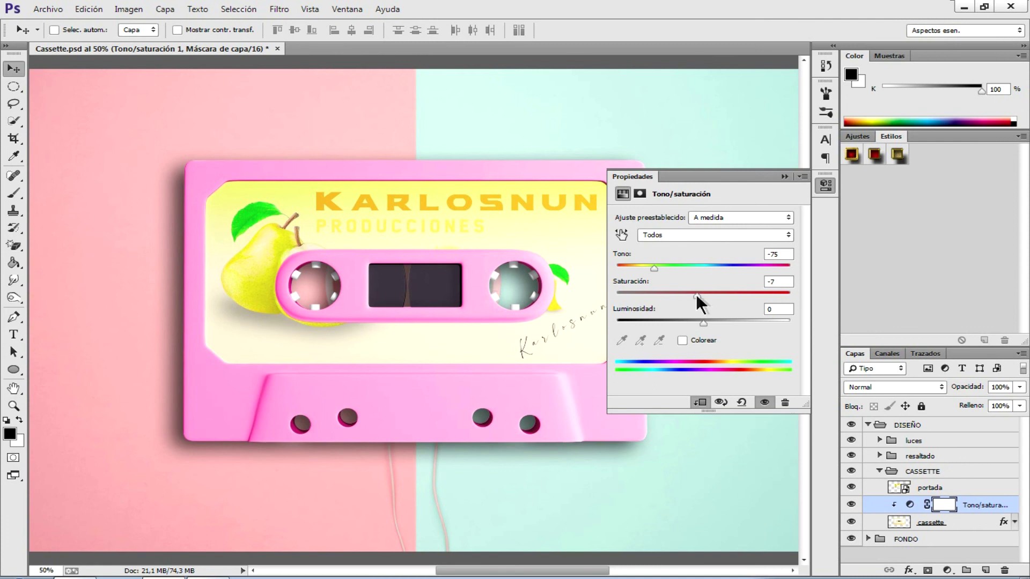
left_click(977, 513)
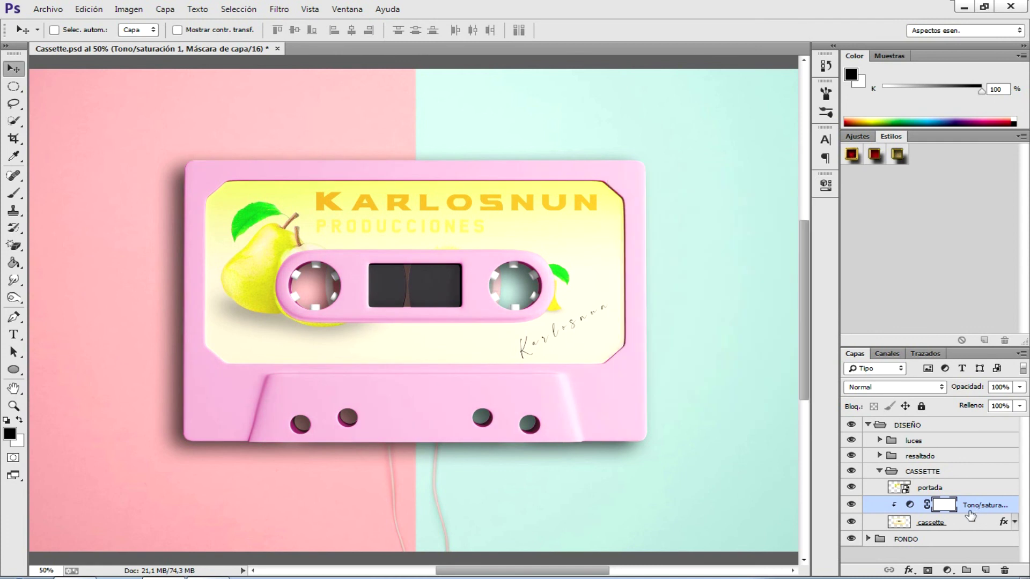